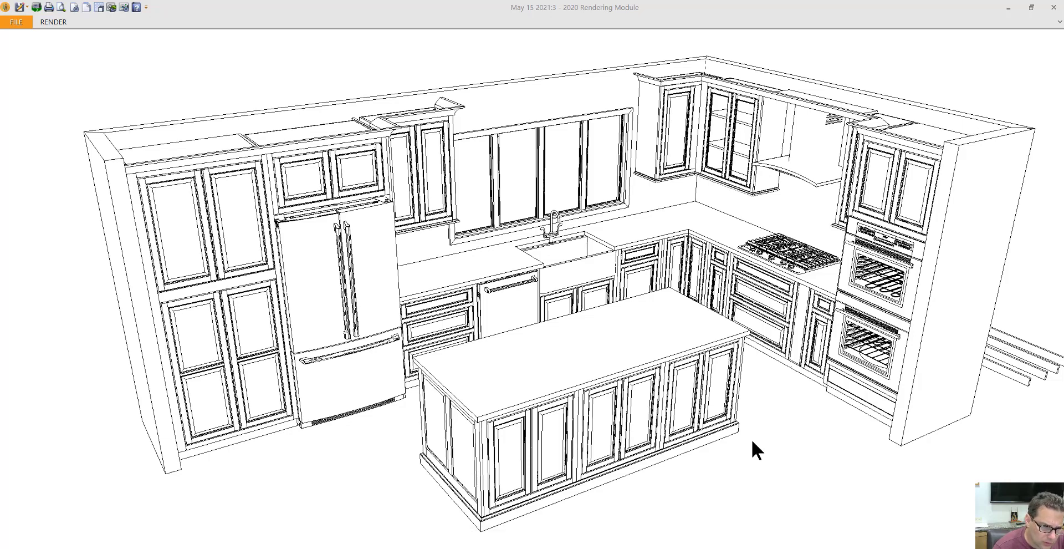
- Mark the handle positions in red pen on the lower and upper doors of the tall pantry cabinet
drag(309, 421, 287, 396)
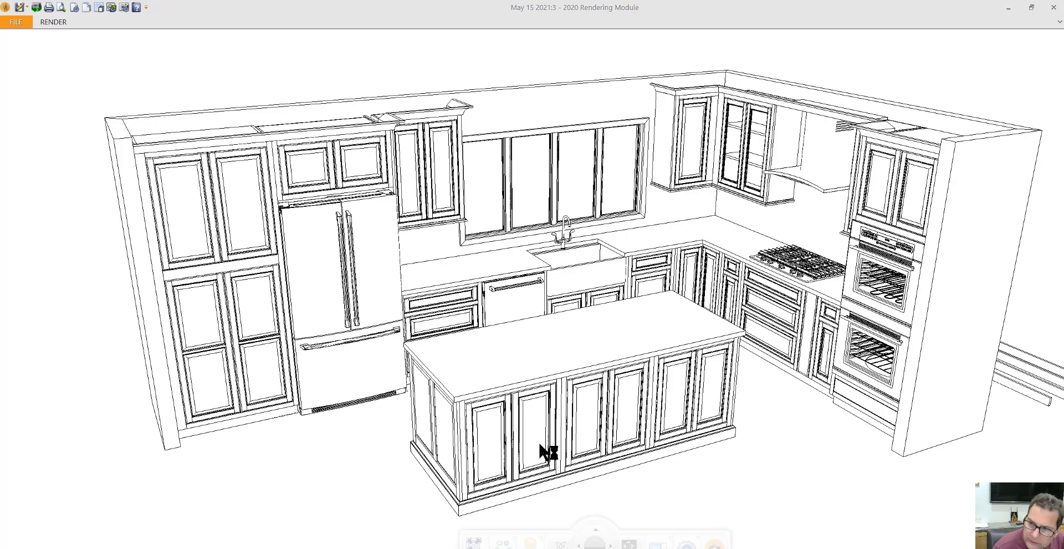
key(F8)
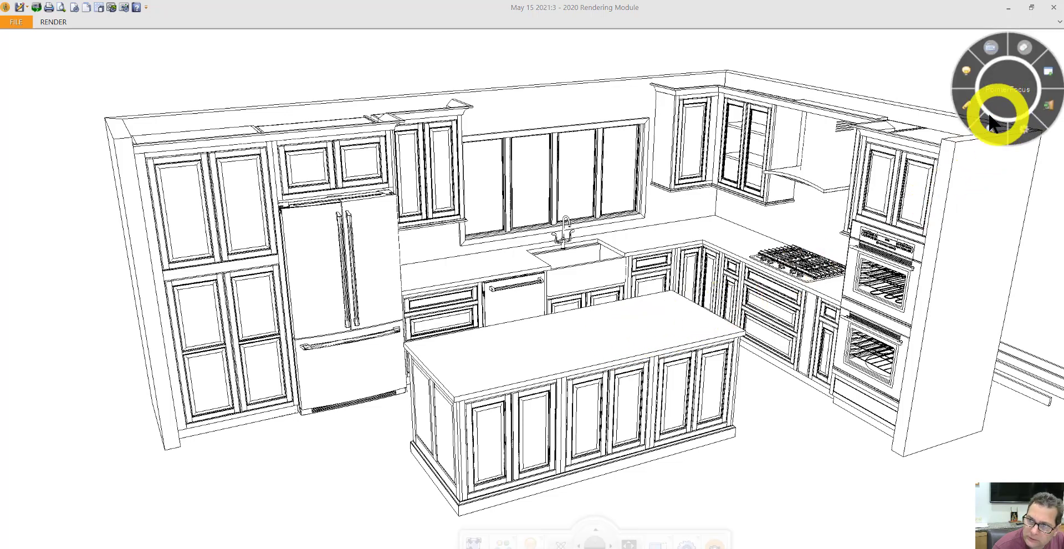
click(966, 105)
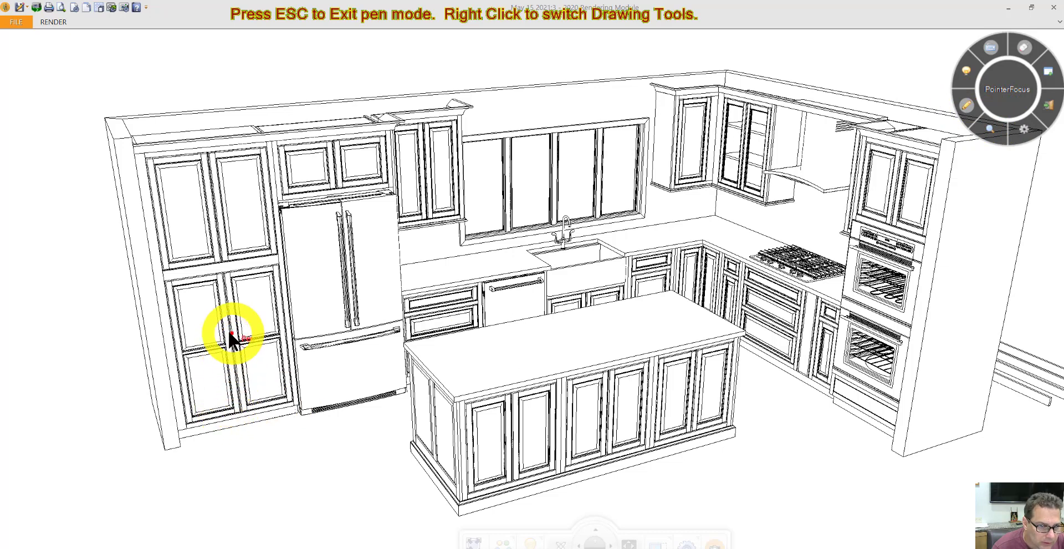
mouse_move(217, 339)
mouse_down()
mouse_move(216, 348)
mouse_move(242, 345)
mouse_up()
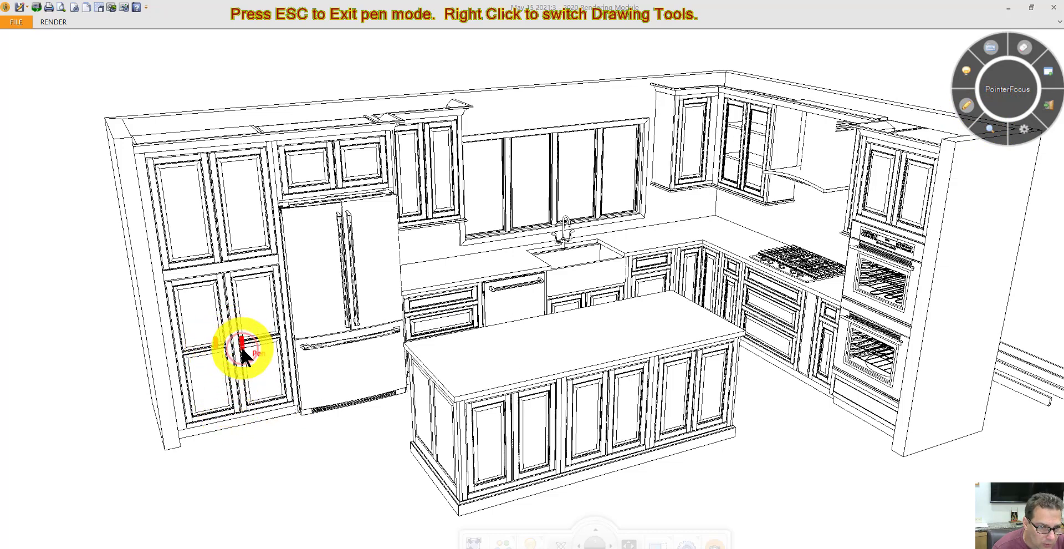
mouse_move(228, 385)
mouse_down()
mouse_move(243, 388)
mouse_move(237, 401)
mouse_move(224, 368)
mouse_move(244, 367)
mouse_up()
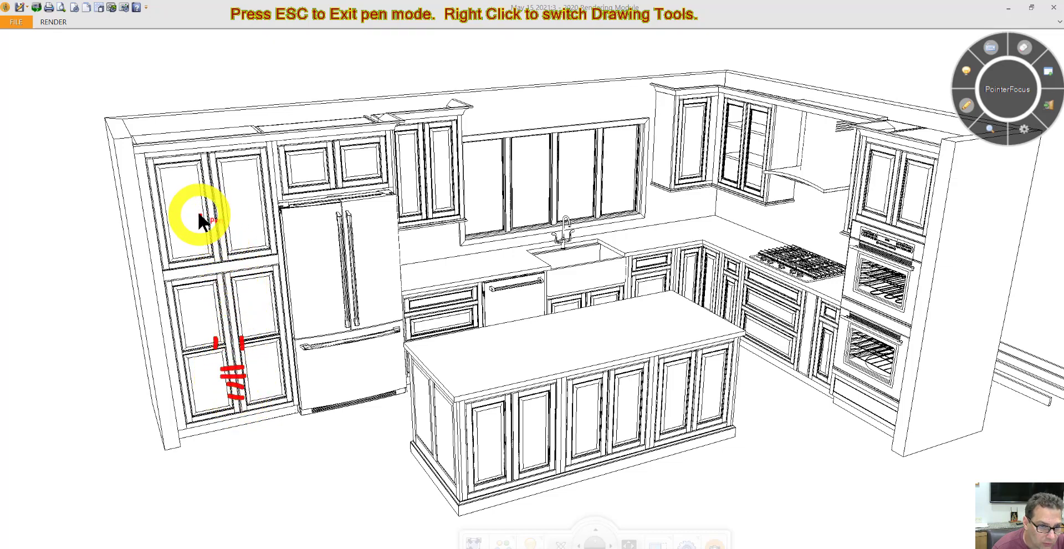
mouse_move(199, 214)
mouse_down()
mouse_move(199, 223)
mouse_move(230, 216)
mouse_up()
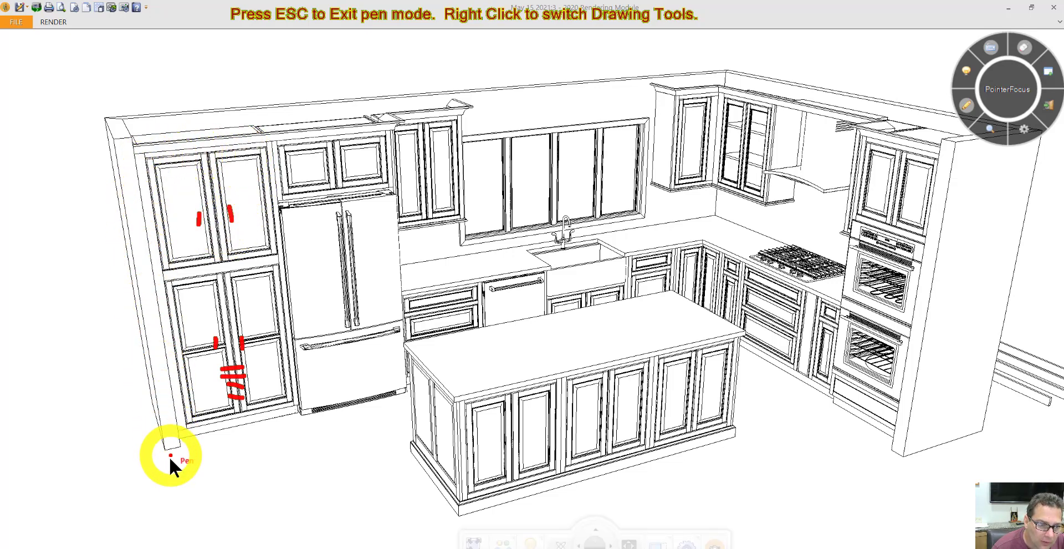
- Mark the base and top of the pantry's outer end in red pen, cross the above-fridge cabinet doors, and leave pen mode
drag(165, 448, 179, 445)
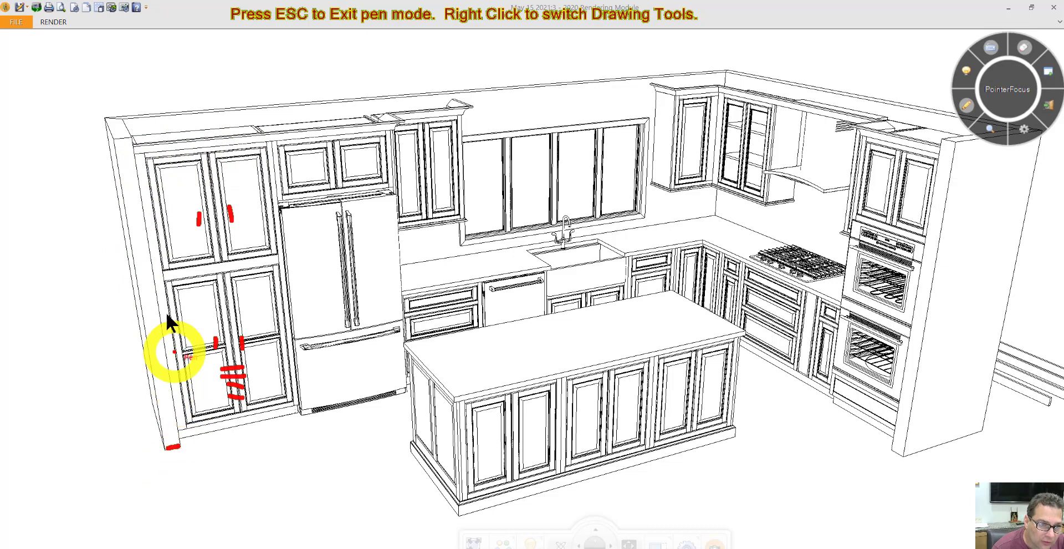
drag(118, 138, 132, 138)
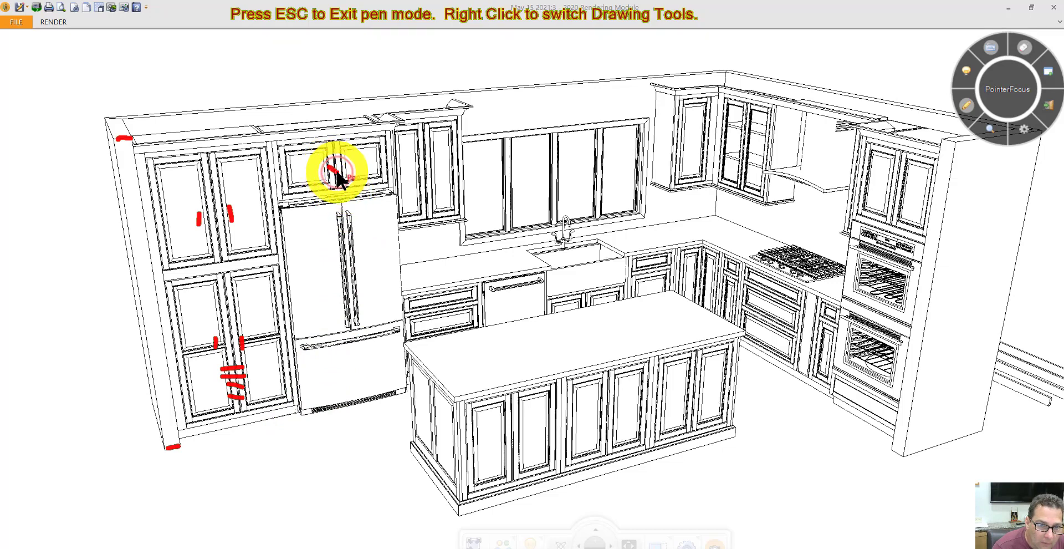
mouse_move(332, 172)
mouse_down()
mouse_move(339, 161)
mouse_move(331, 177)
mouse_up()
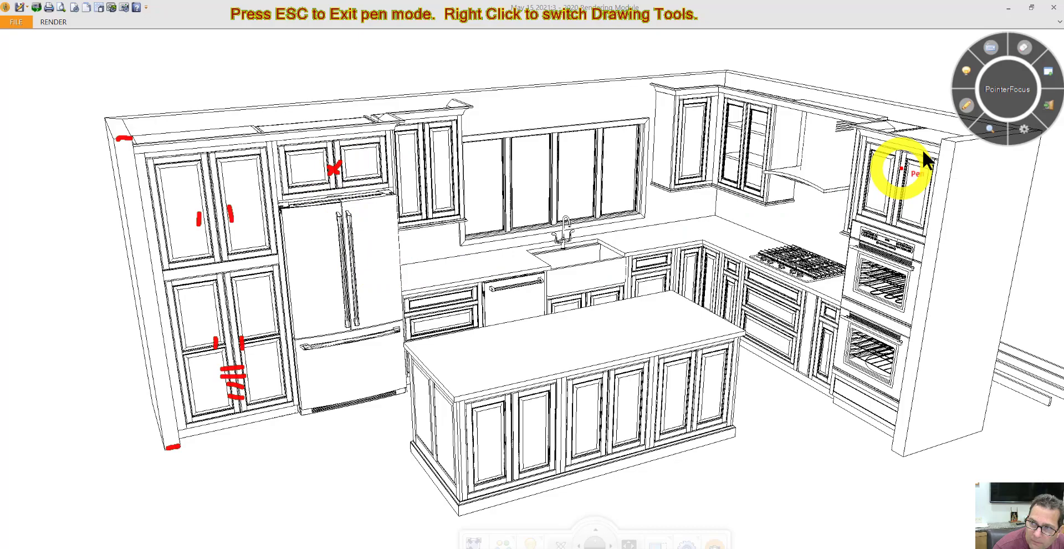
click(965, 106)
- View the window wall from above, then switch to File Explorer and open the customer's project folder inside CUSTOMERS
drag(684, 233, 519, 283)
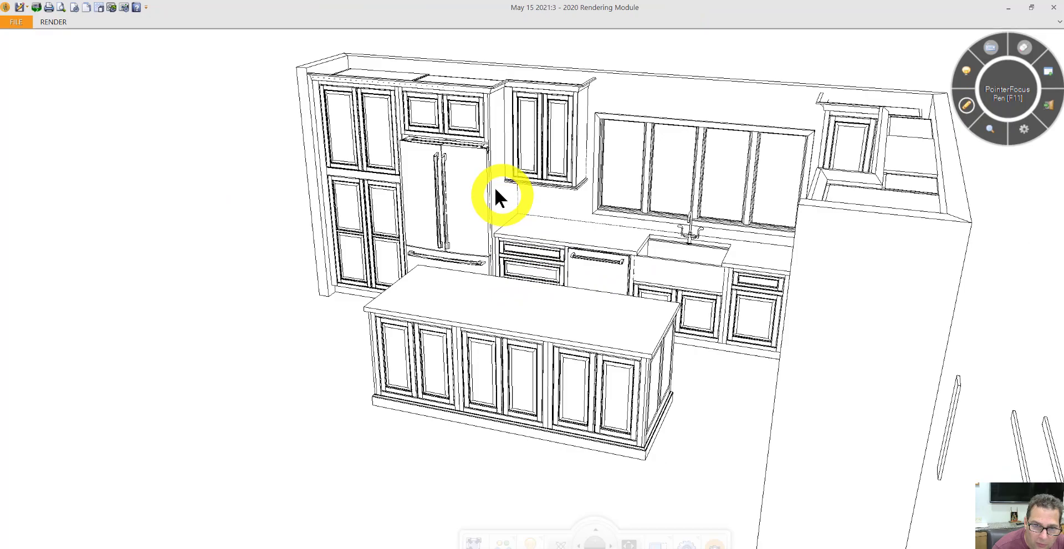
drag(456, 178, 546, 240)
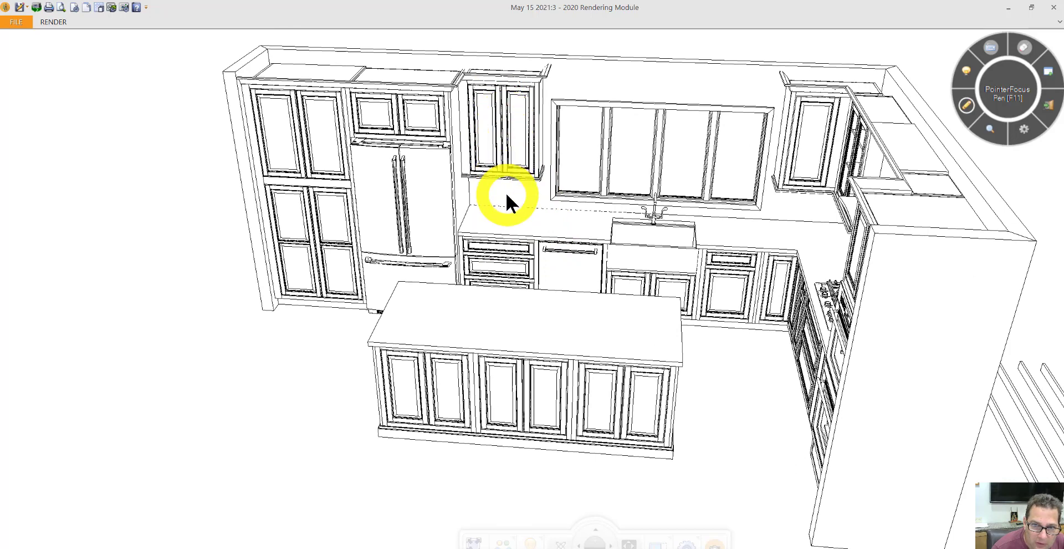
scroll(547, 168, up, 2)
scroll(546, 160, up, 1)
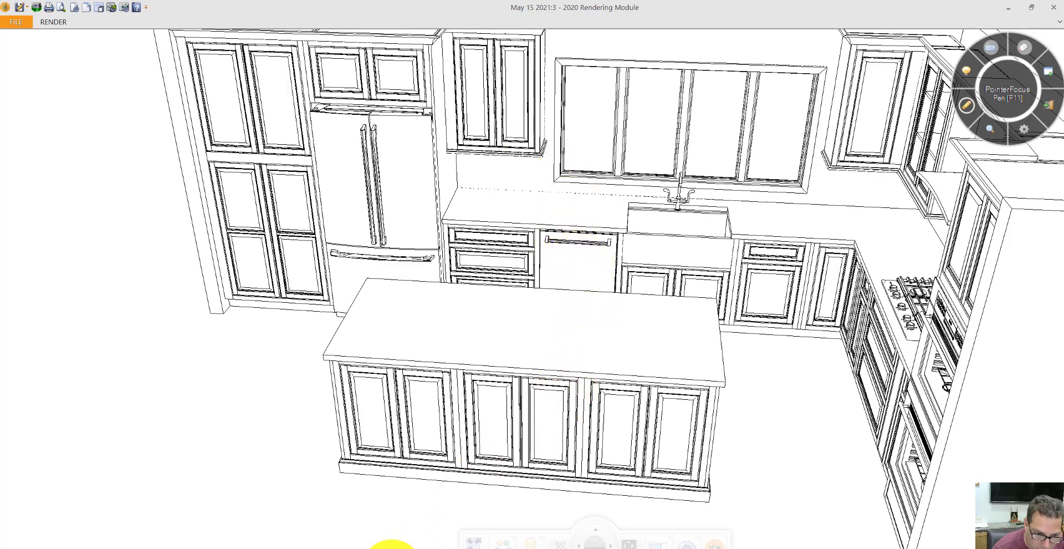
click(388, 548)
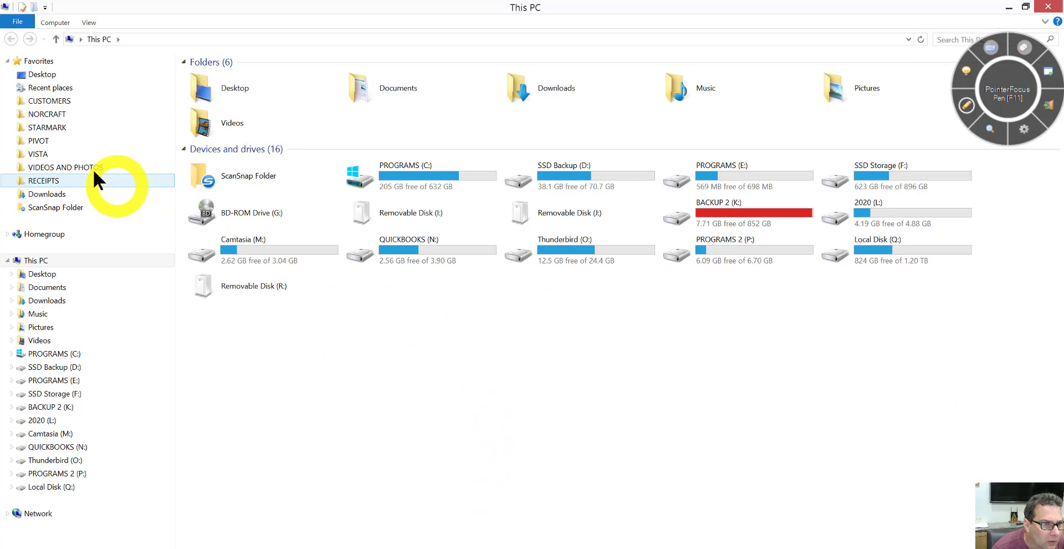
click(47, 103)
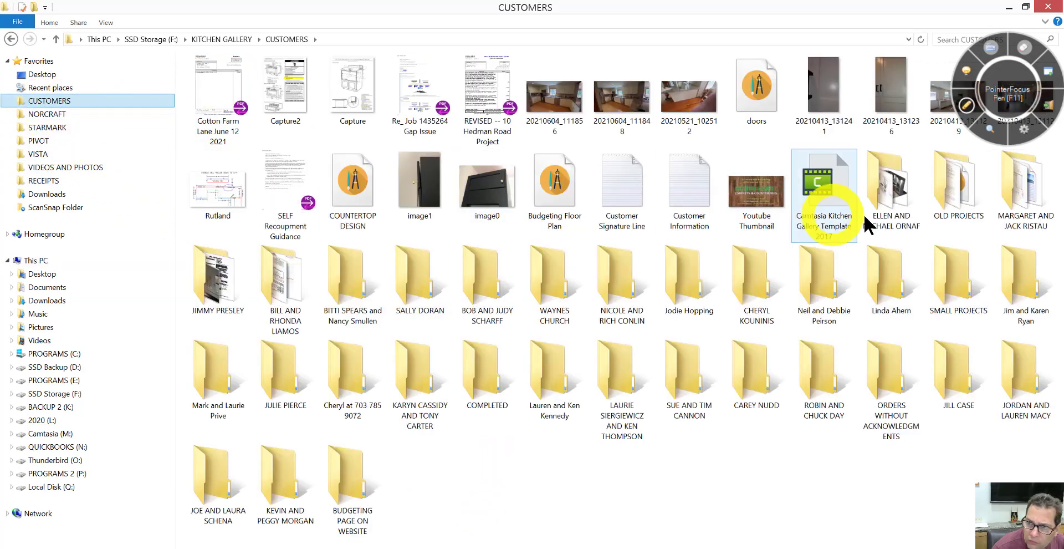
double_click(886, 252)
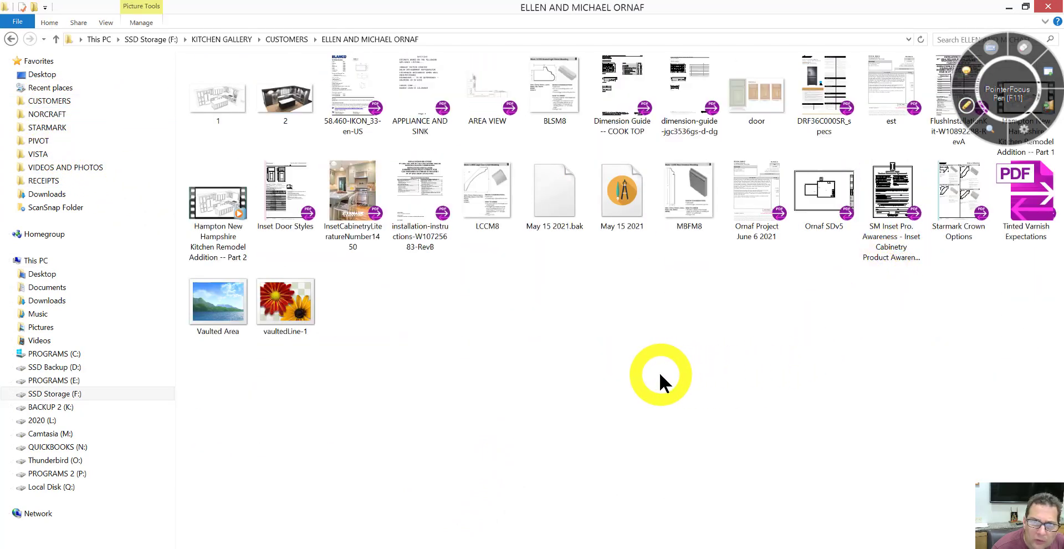
- Open the BLSM8 image to examine the beaded light shield moulding profile, and return to the kitchen rendering
double_click(551, 89)
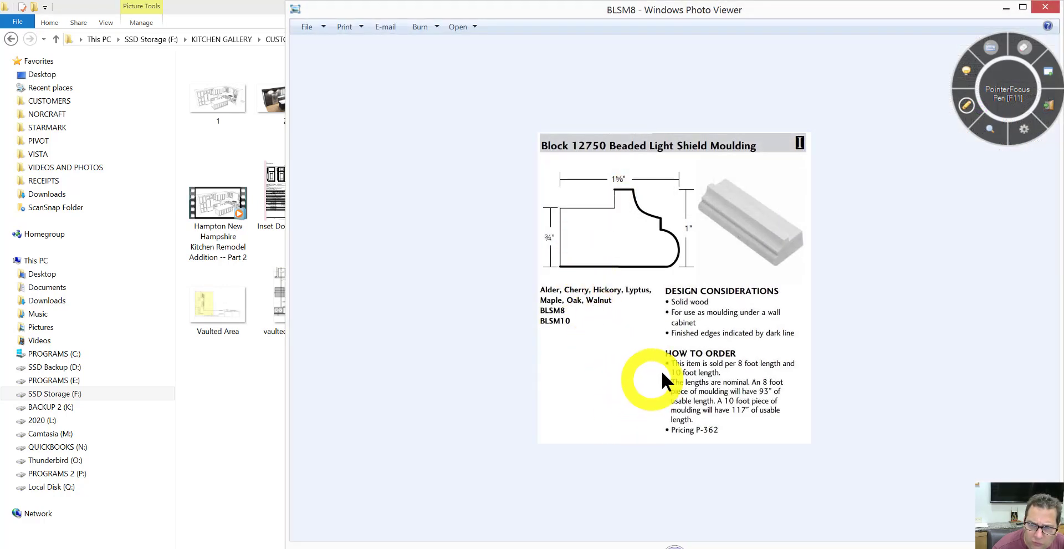
scroll(661, 371, up, 2)
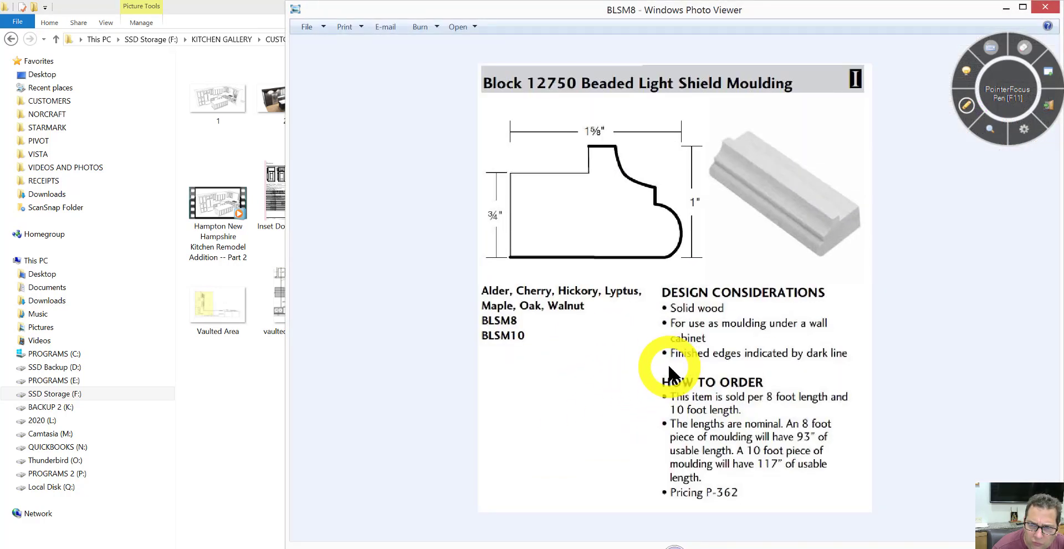
scroll(669, 367, down, 2)
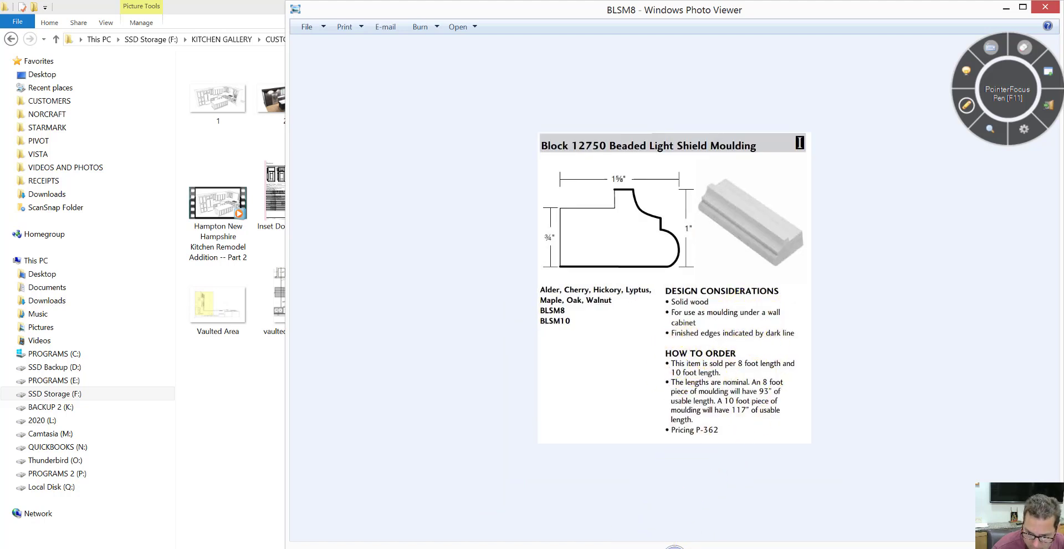
mouse_move(782, 541)
click(820, 510)
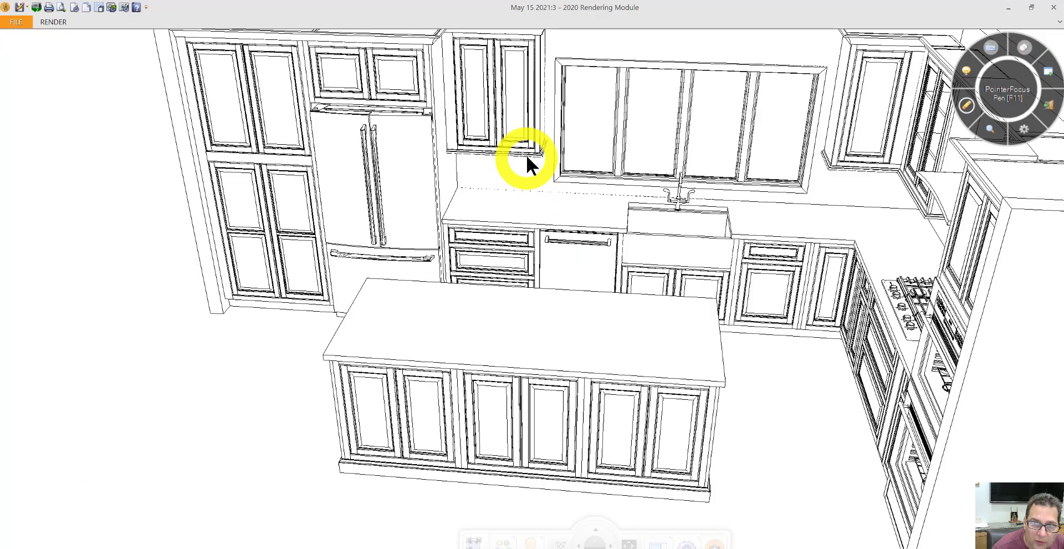
- View the crown on the wall cabinets, examine the LCCM8 large cove crown moulding image, and return to the rendering
scroll(584, 245, down, 1)
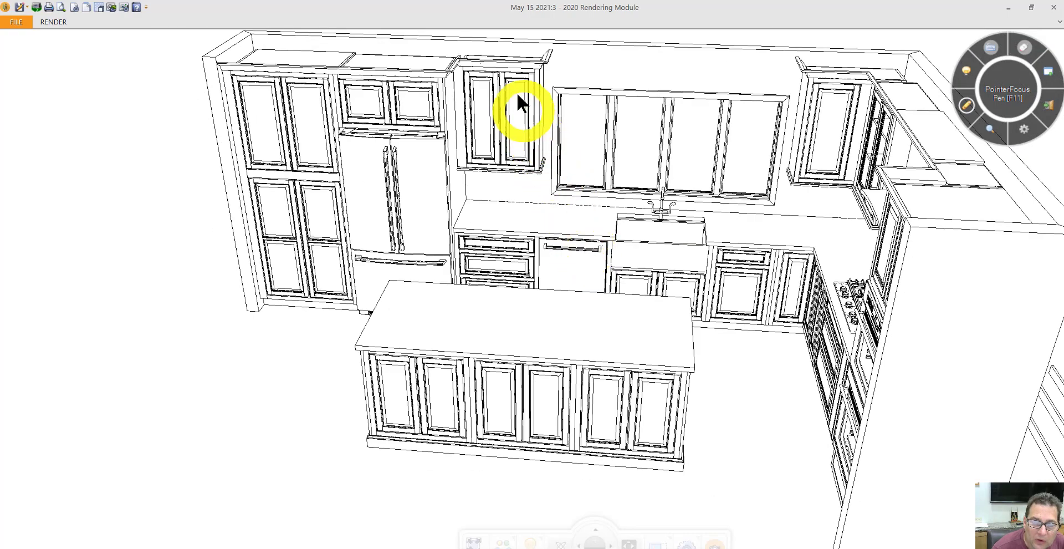
drag(476, 157, 491, 107)
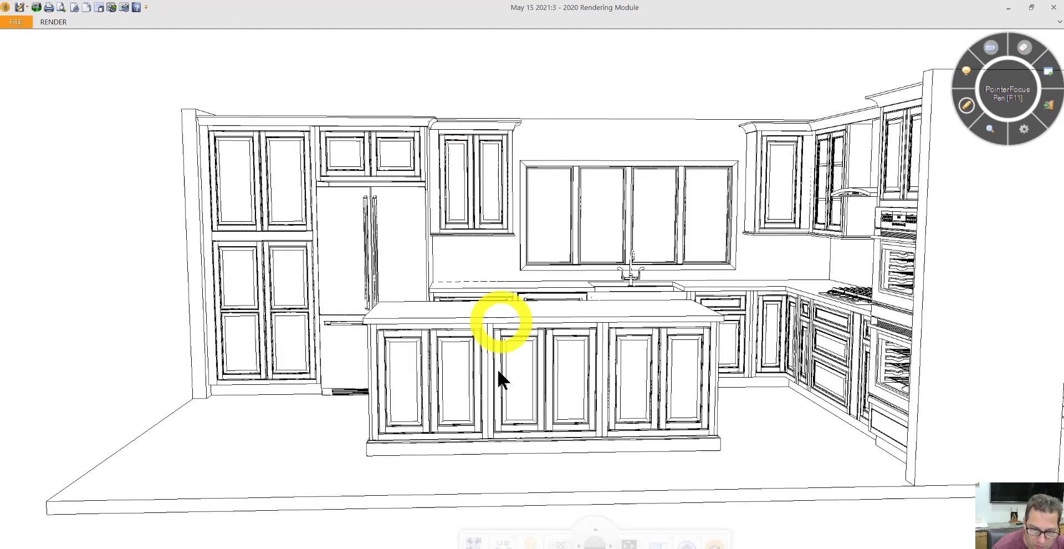
click(381, 545)
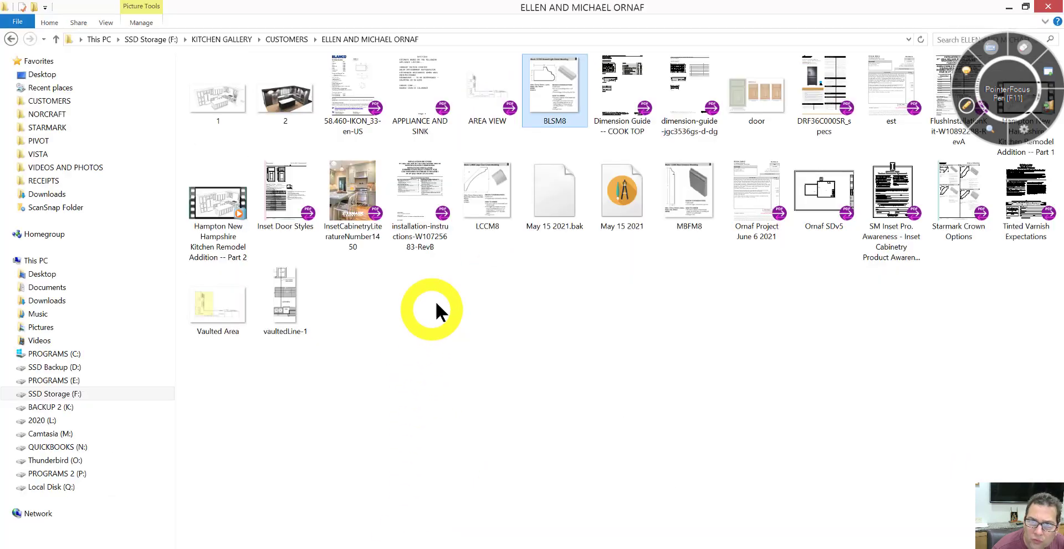
double_click(507, 201)
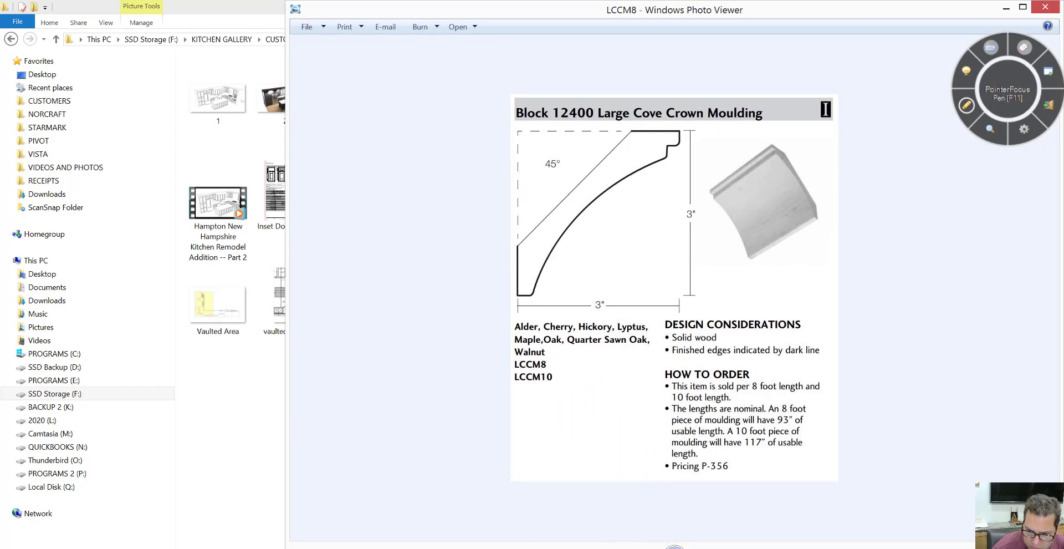
click(852, 542)
- Examine the kitchen from several angles, covering the sink wall, corner cabinets, island and cooktop wall
drag(660, 420, 557, 368)
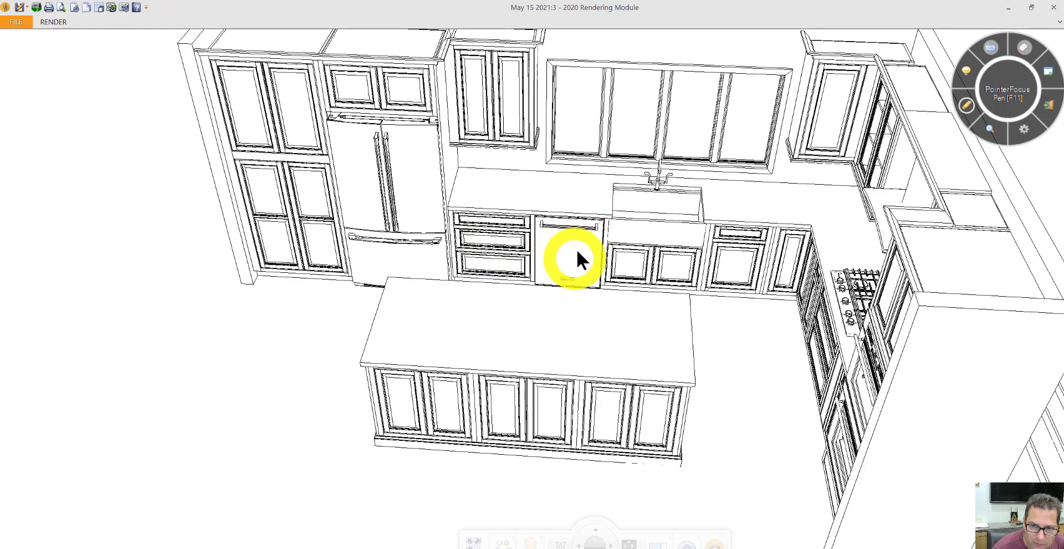
mouse_move(577, 256)
mouse_down()
mouse_move(573, 276)
mouse_move(582, 275)
mouse_up()
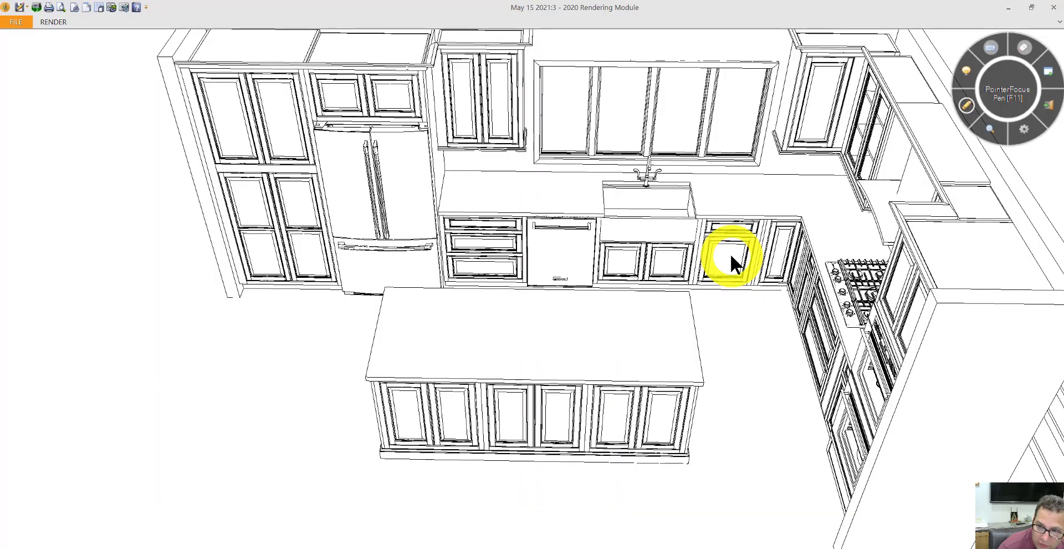
middle_drag(728, 254, 813, 237)
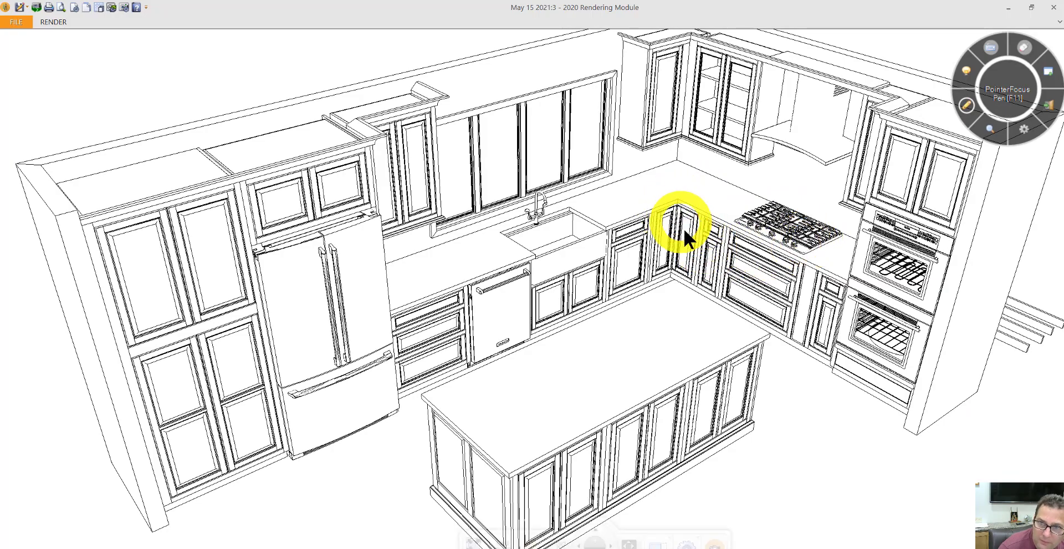
middle_drag(682, 225, 682, 213)
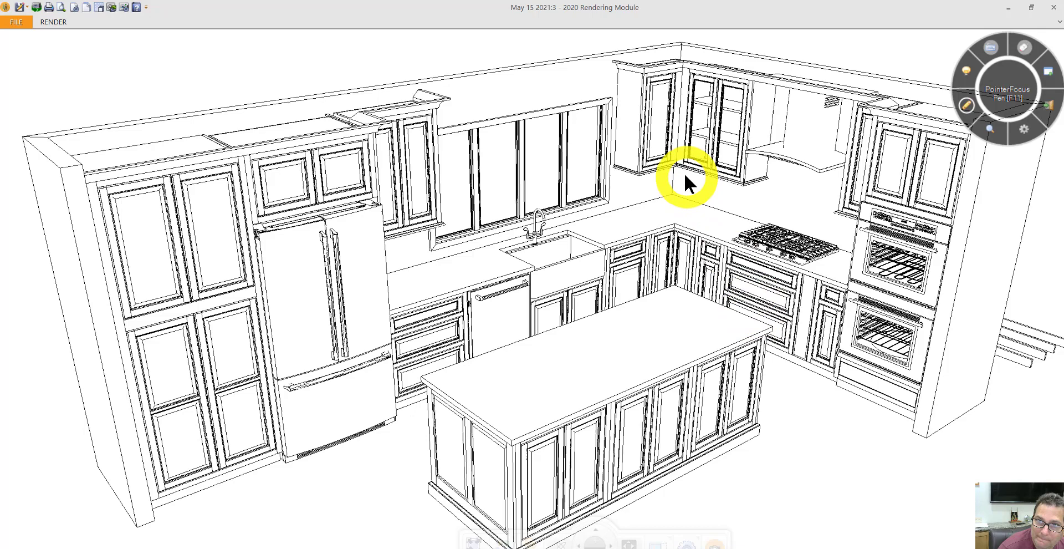
middle_drag(684, 172, 677, 158)
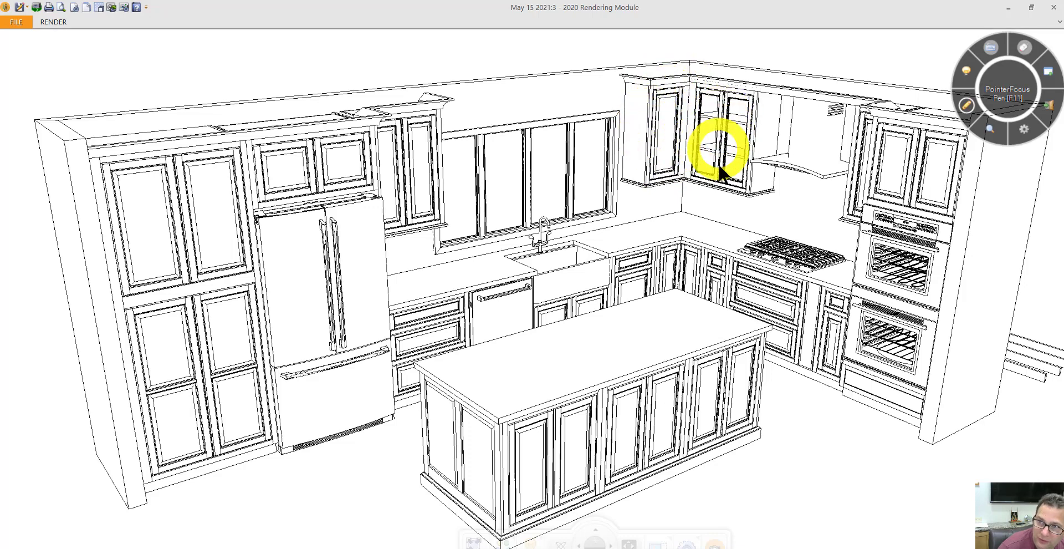
middle_drag(723, 166, 682, 166)
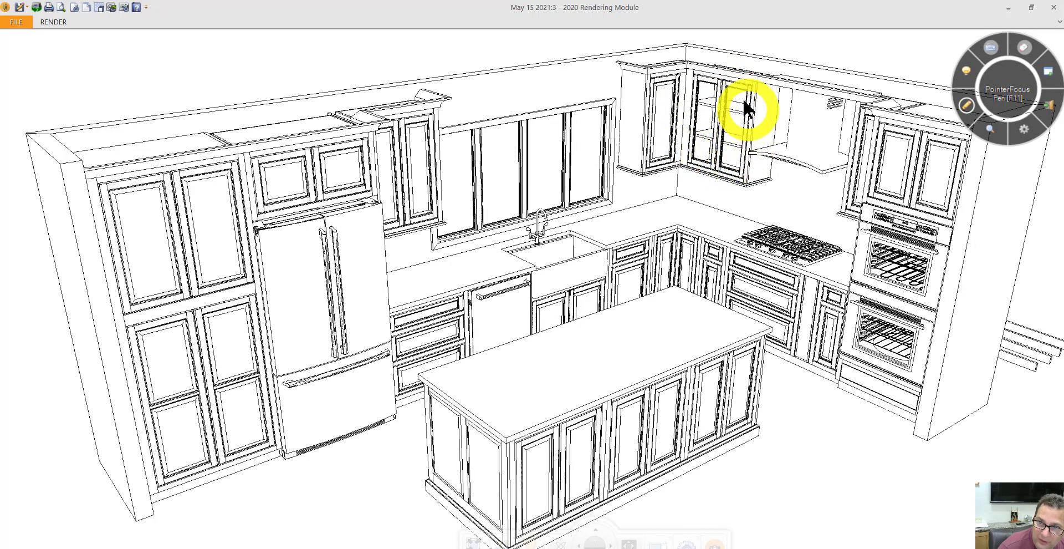
middle_drag(721, 119, 657, 216)
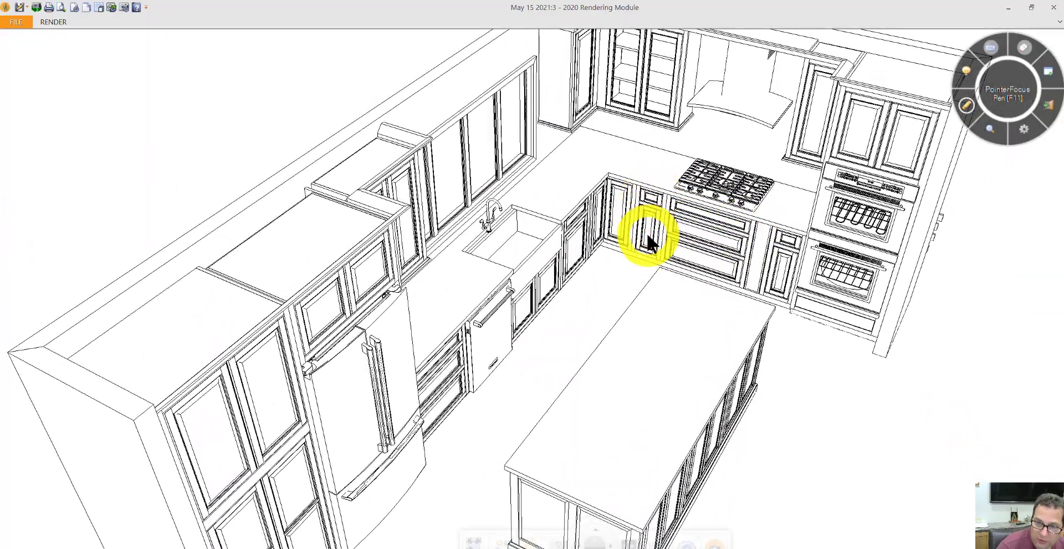
scroll(648, 233, up, 3)
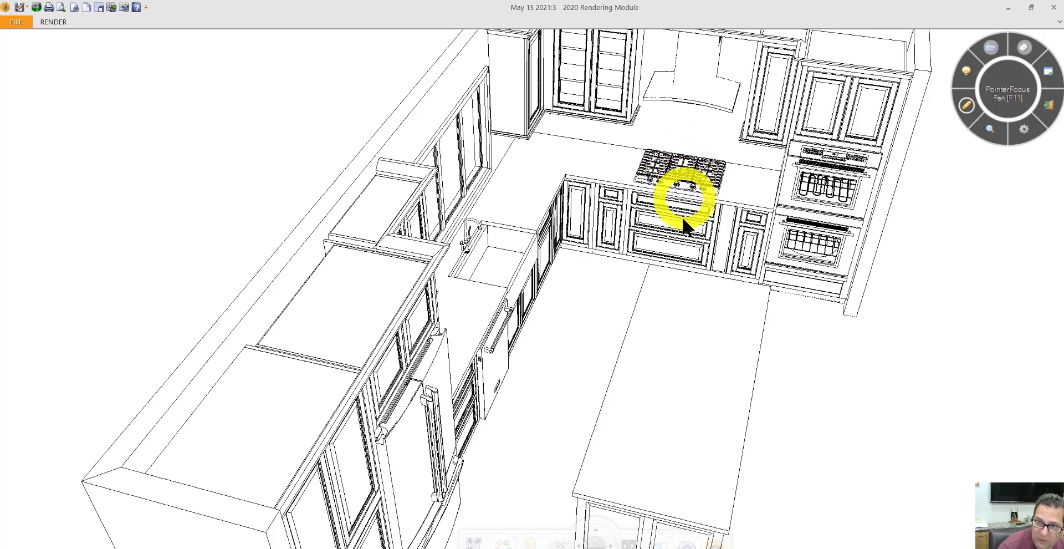
- Inspect the attributes of the three-drawer base cabinet under the cooktop, then close them
right_click(683, 235)
click(721, 327)
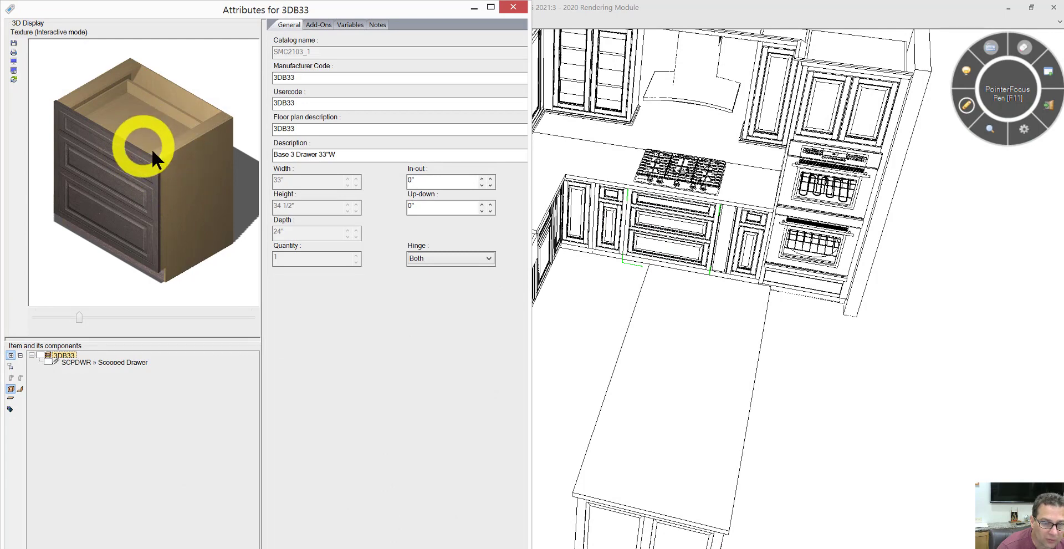
click(513, 7)
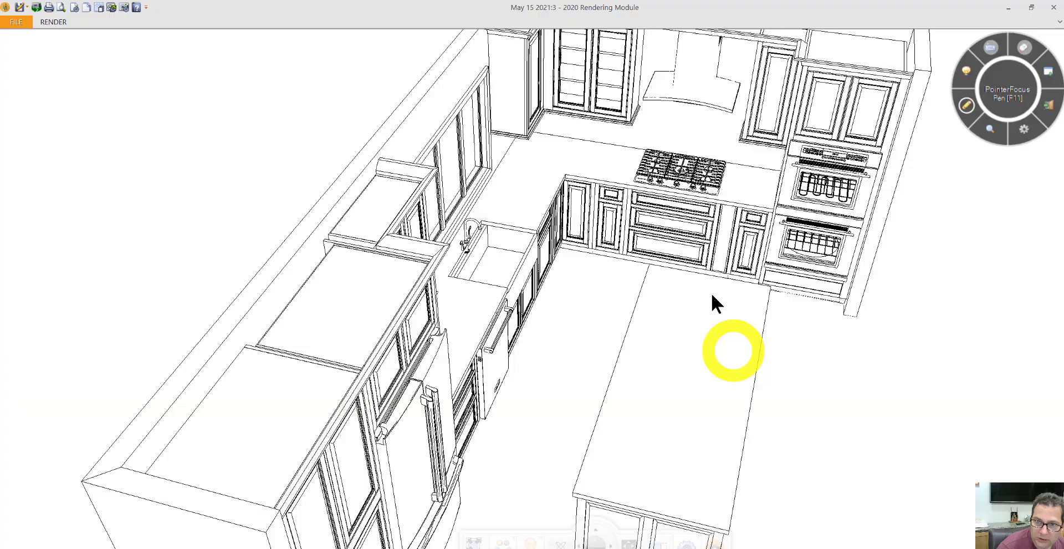
- Open the attributes of the narrow pull-out filler beside the cooktop's drawer base
drag(713, 302, 730, 244)
right_click(749, 237)
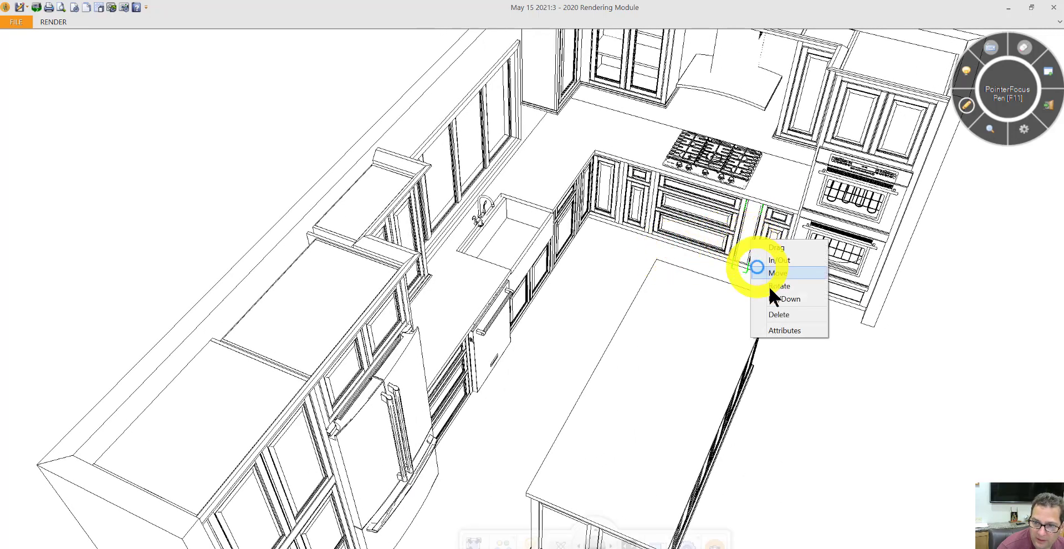
click(795, 332)
double_click(749, 229)
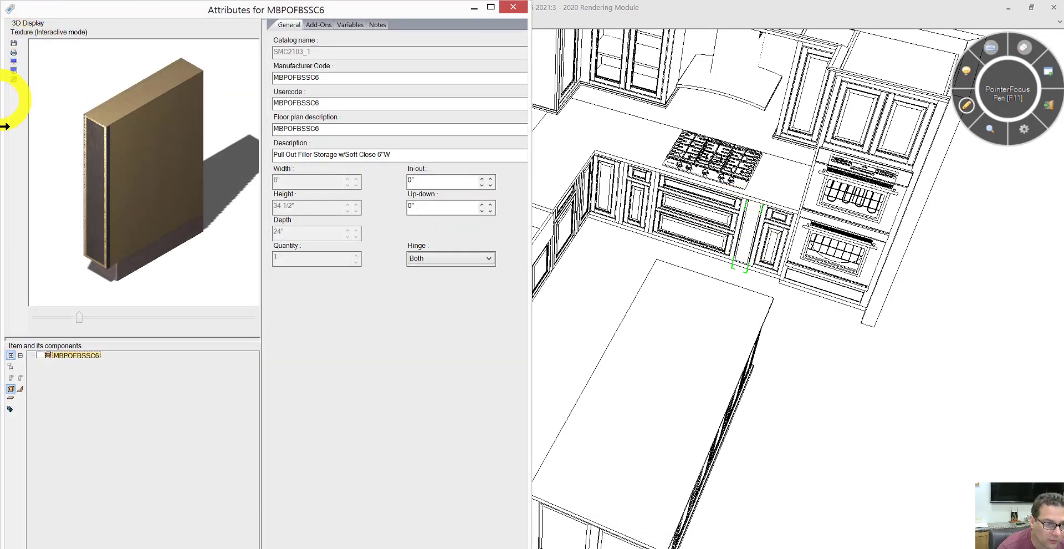
- Set the pull-out filler's Open drawer (1) variable to 19", inspect its interior and its plan view in the 3D preview, then close its attributes
click(339, 23)
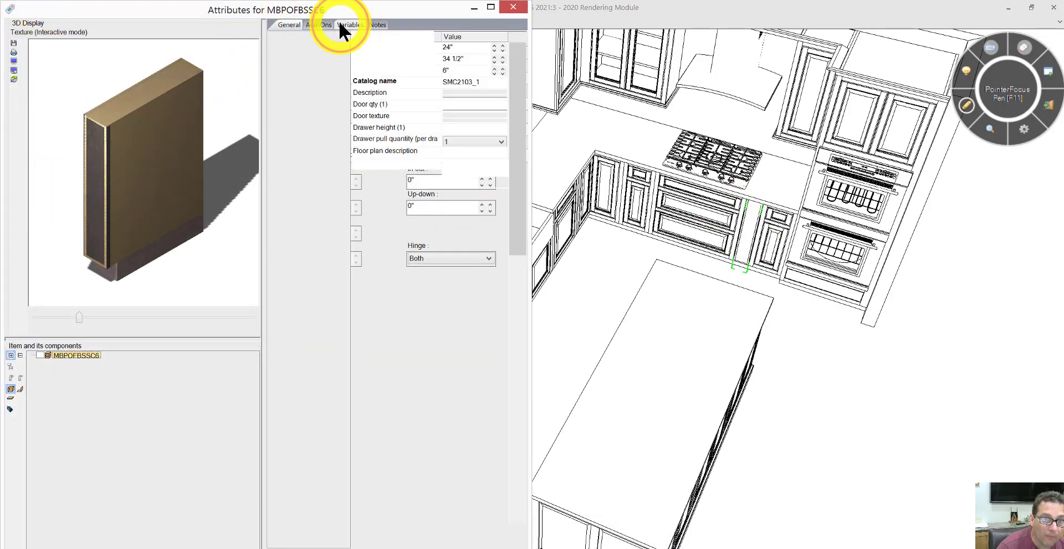
click(294, 78)
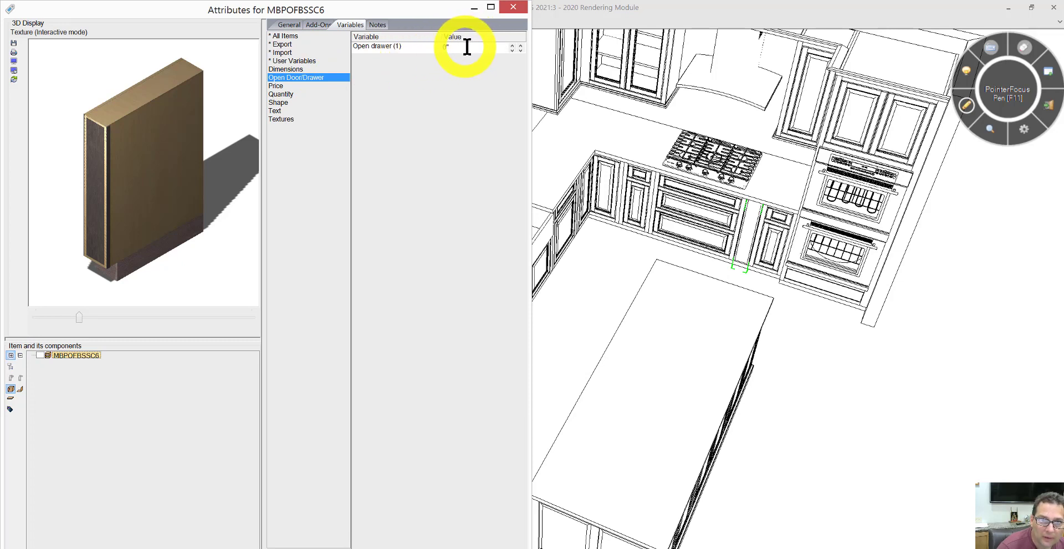
click(513, 47)
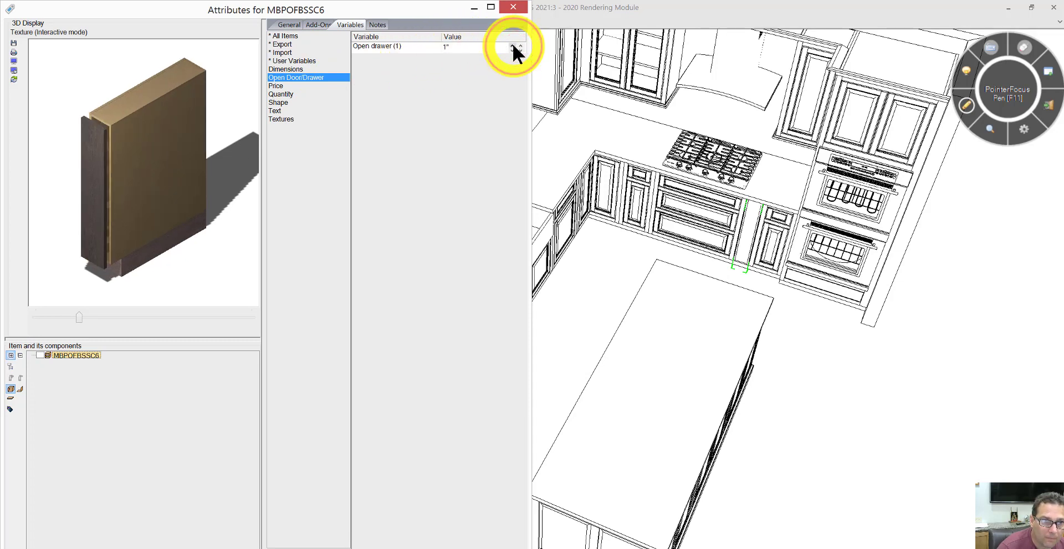
click(512, 45)
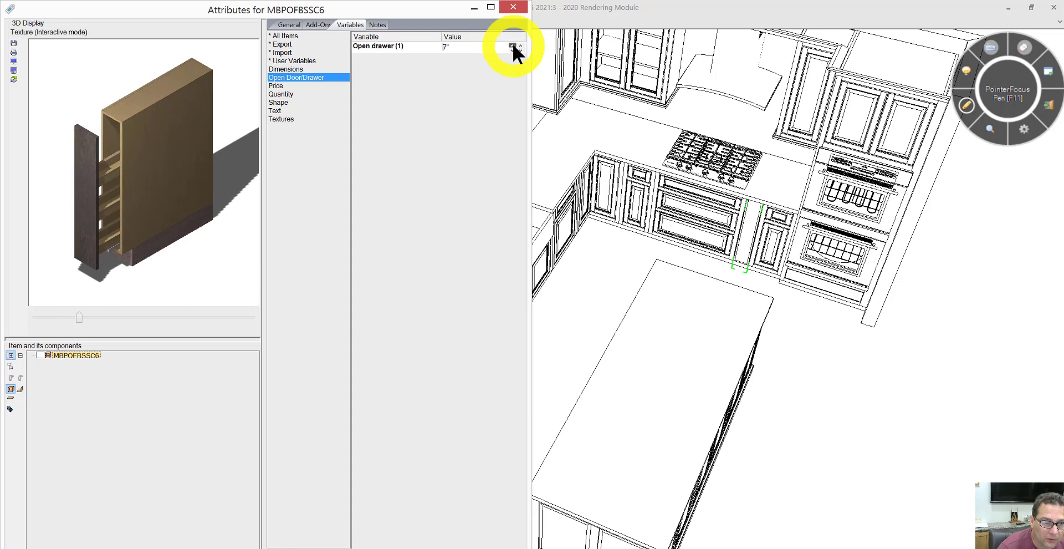
click(512, 46)
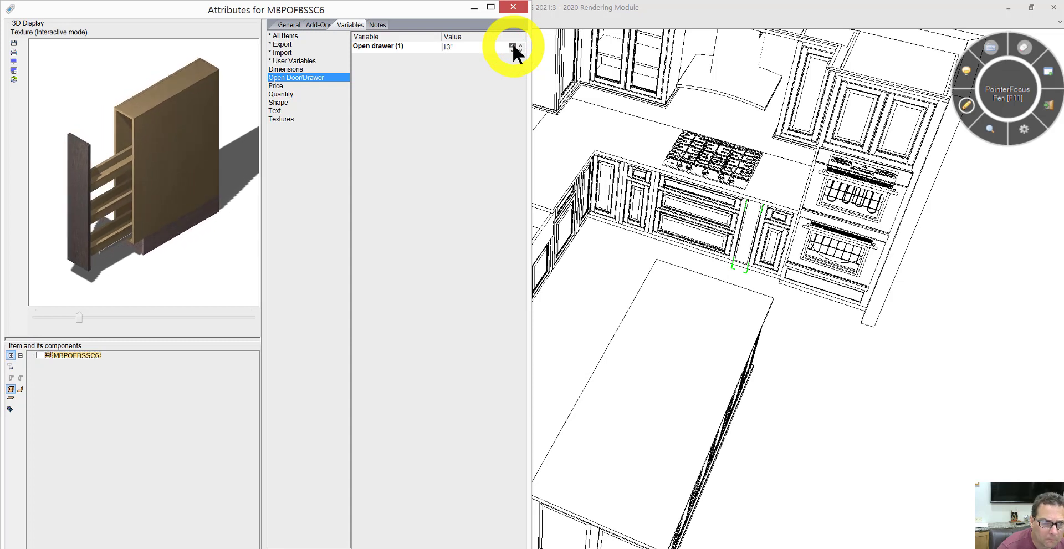
click(512, 45)
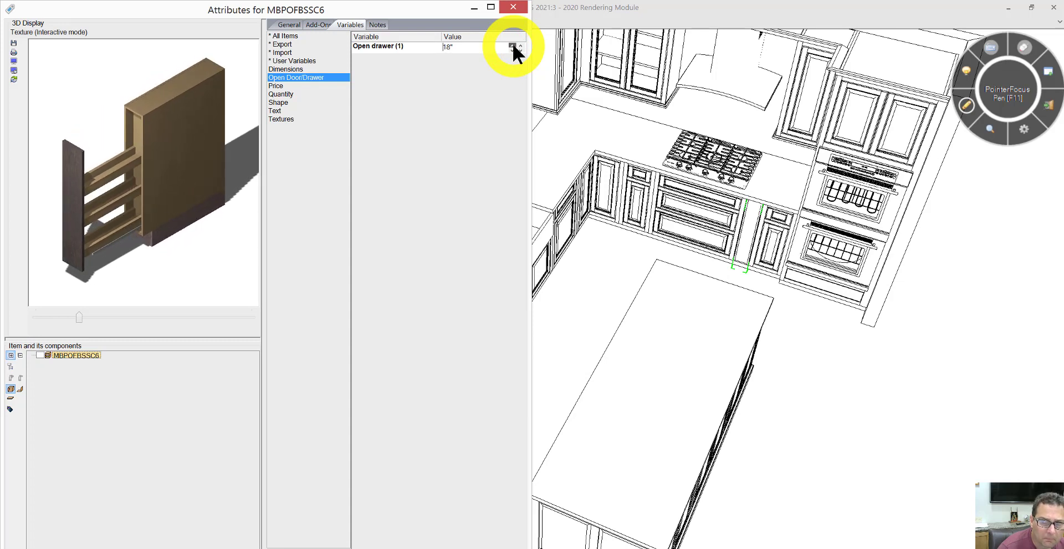
click(512, 45)
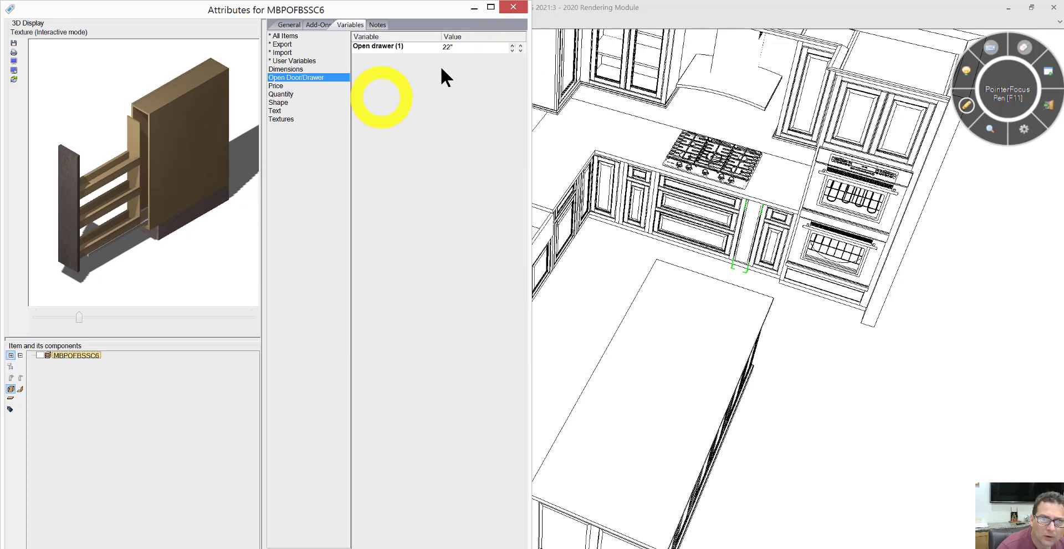
click(512, 49)
click(513, 50)
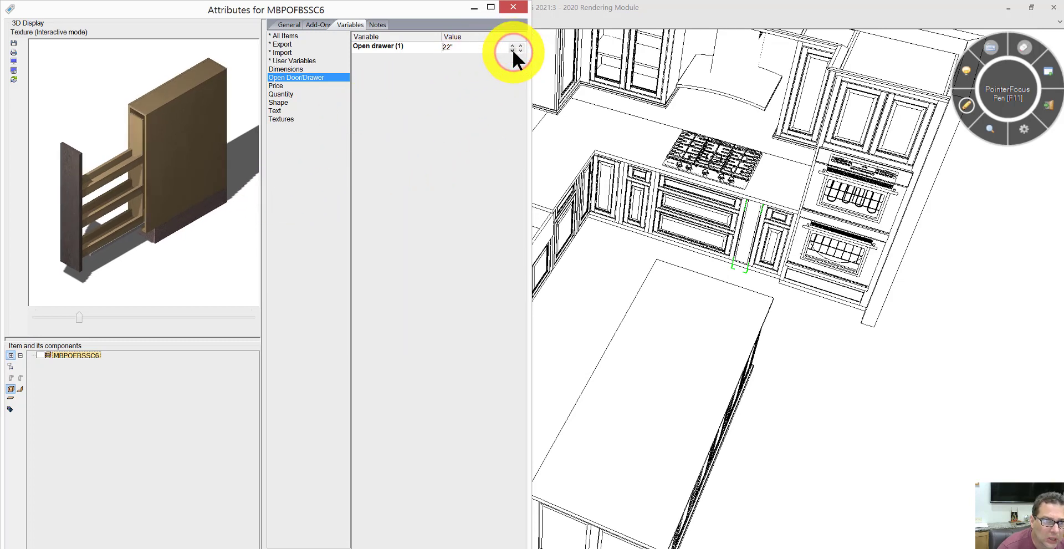
click(512, 50)
drag(171, 183, 160, 209)
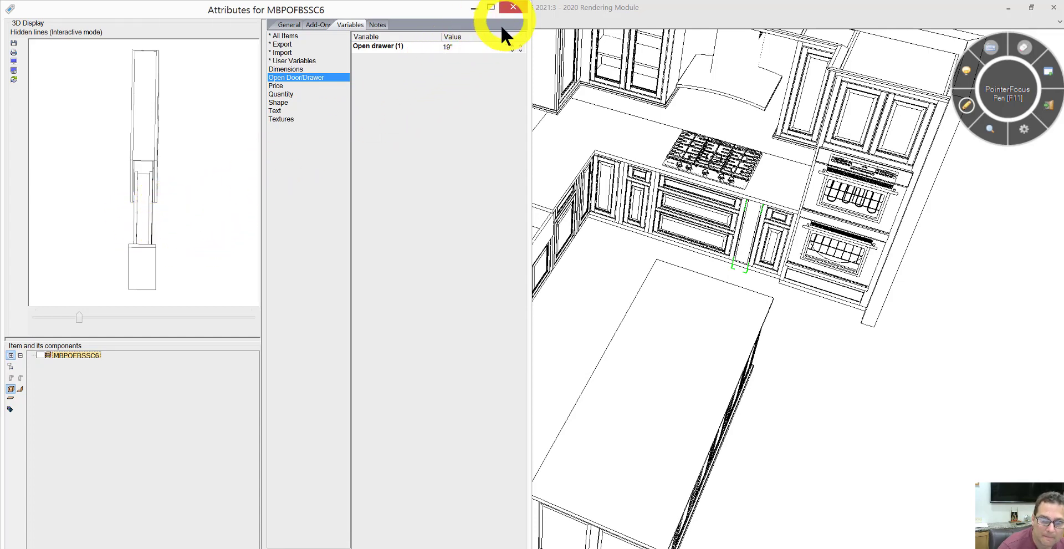
click(388, 544)
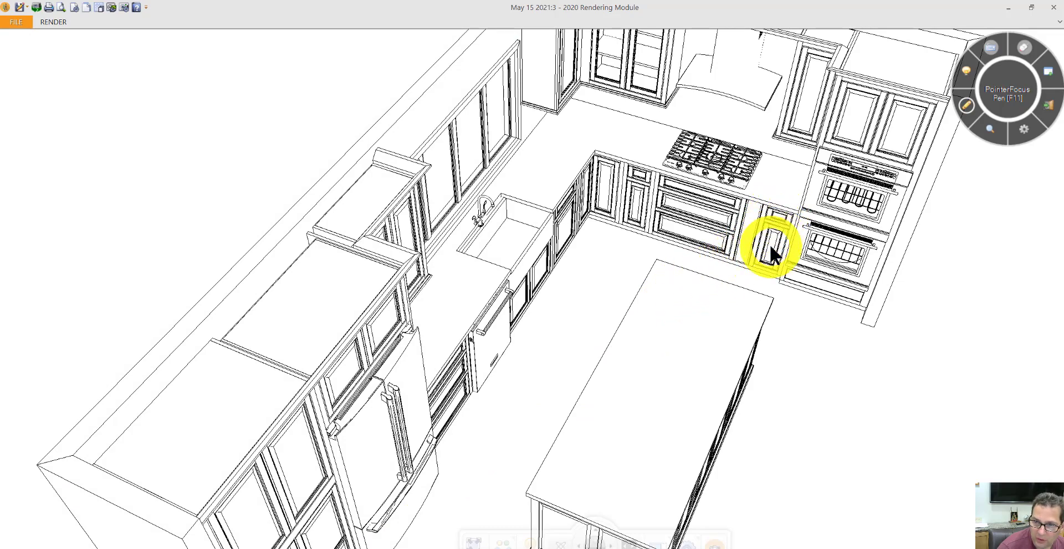
- Examine the cooktop wall and double ovens, then the base moulding along the end of the island
middle_drag(653, 242, 674, 230)
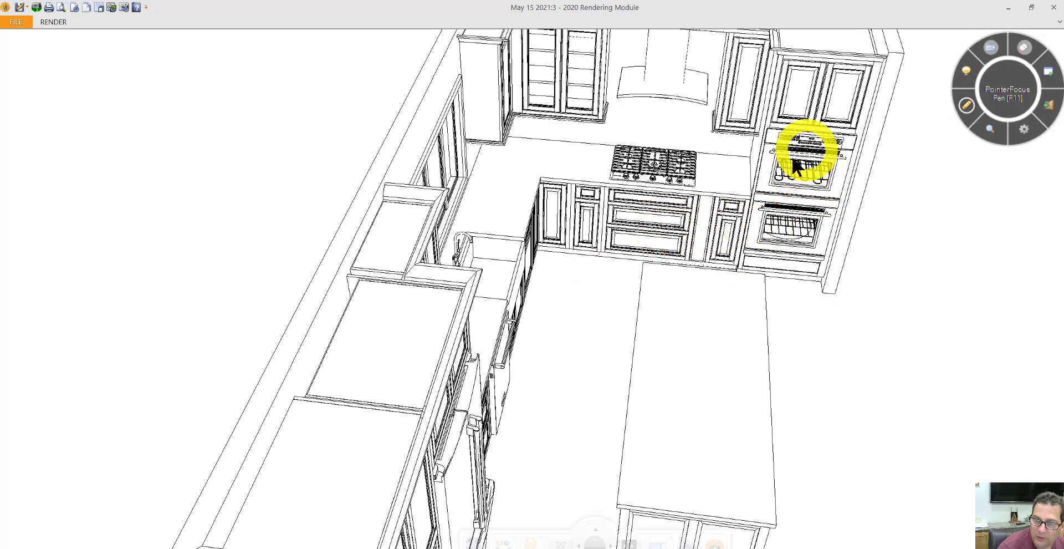
middle_drag(786, 256, 784, 237)
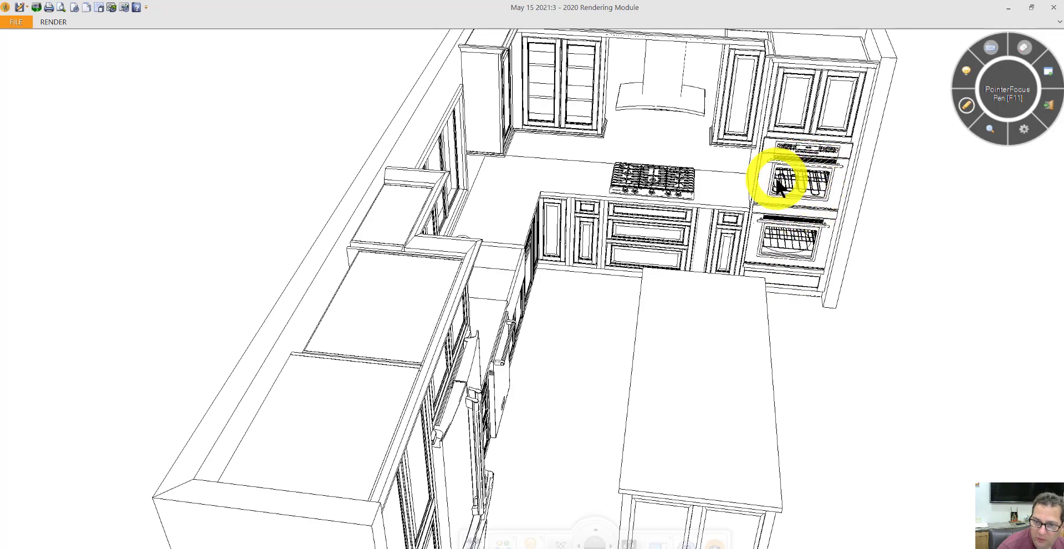
middle_drag(791, 388, 900, 413)
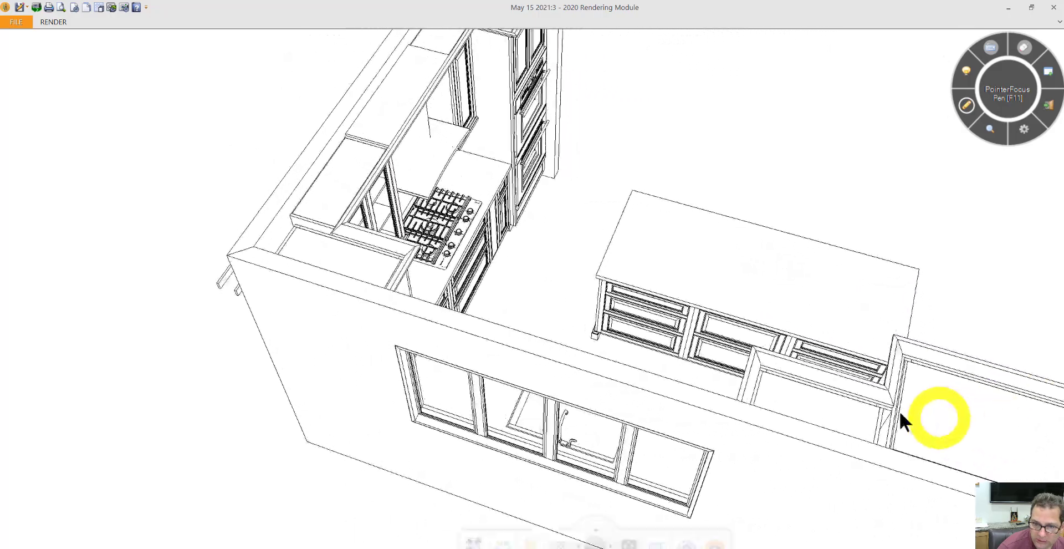
middle_drag(602, 377, 621, 338)
scroll(629, 357, up, 3)
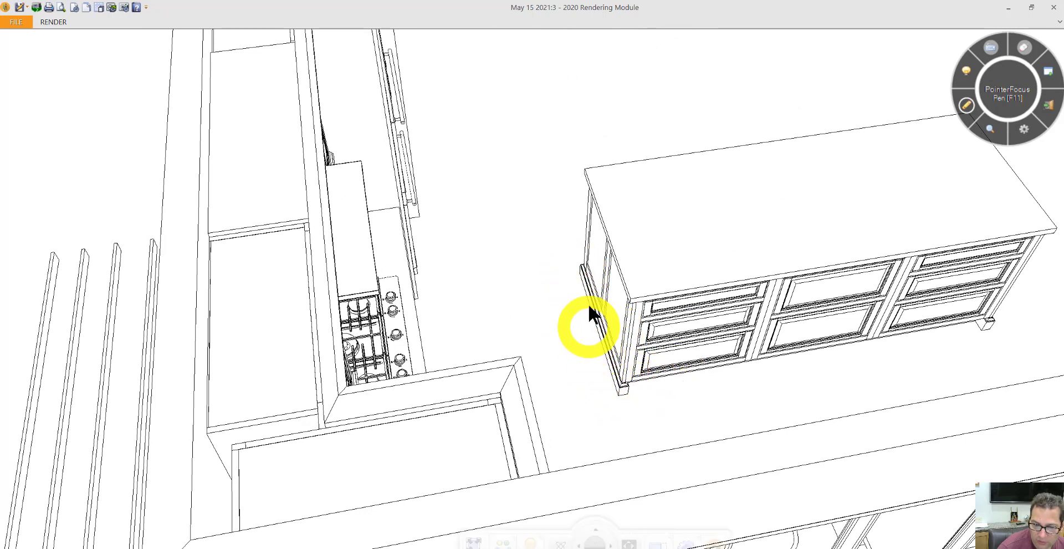
- Open the MBFM8 moulding image from the customer's folder, then return to the rendering
click(388, 547)
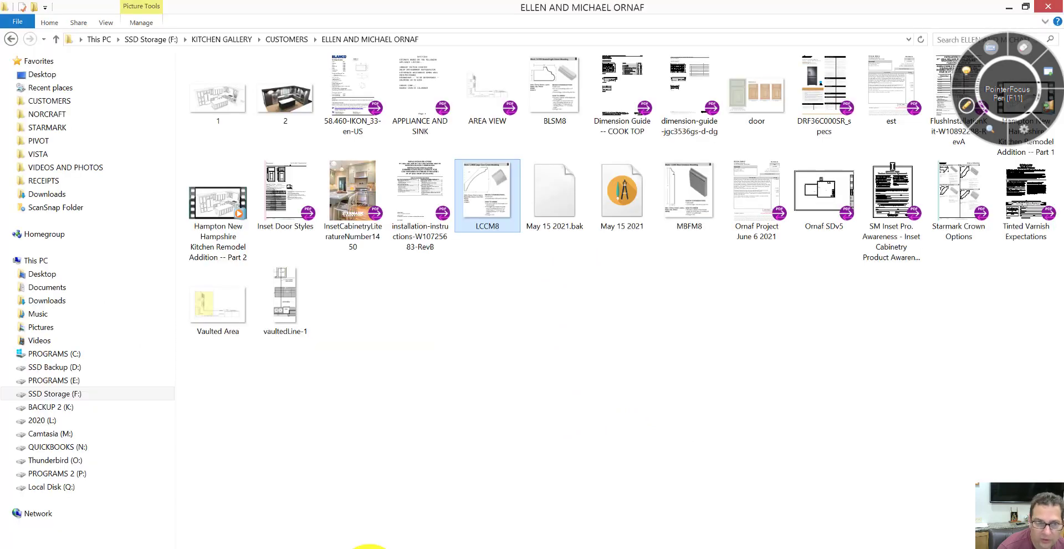
double_click(683, 191)
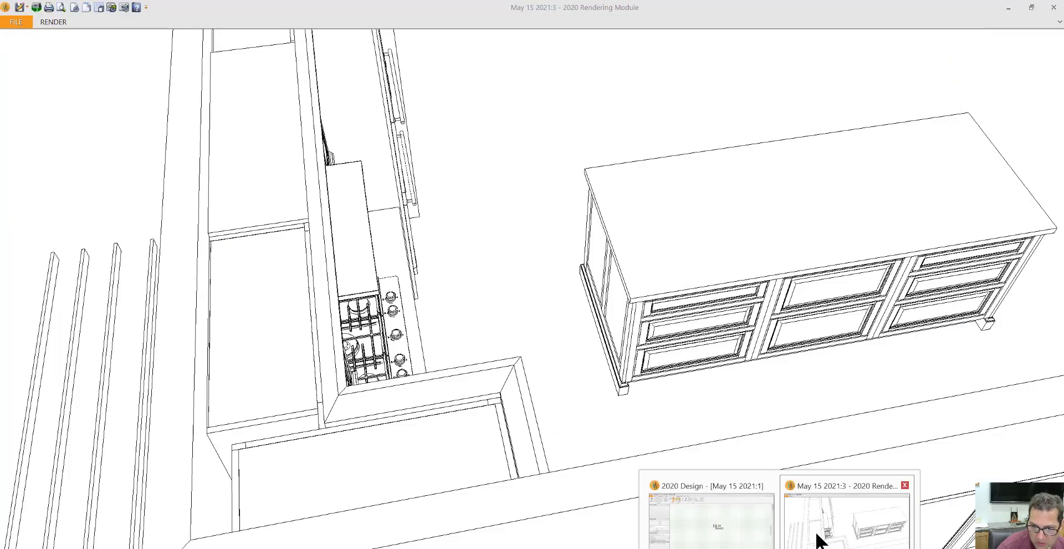
click(819, 534)
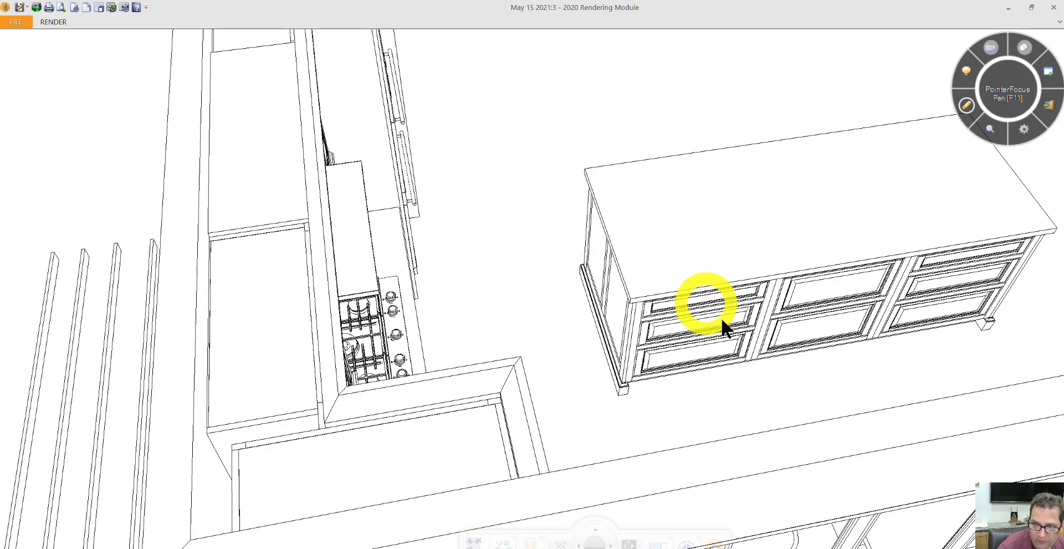
- Examine the island's base moulding, feet and panels from its drawer side, end and panelled front
drag(692, 411, 682, 416)
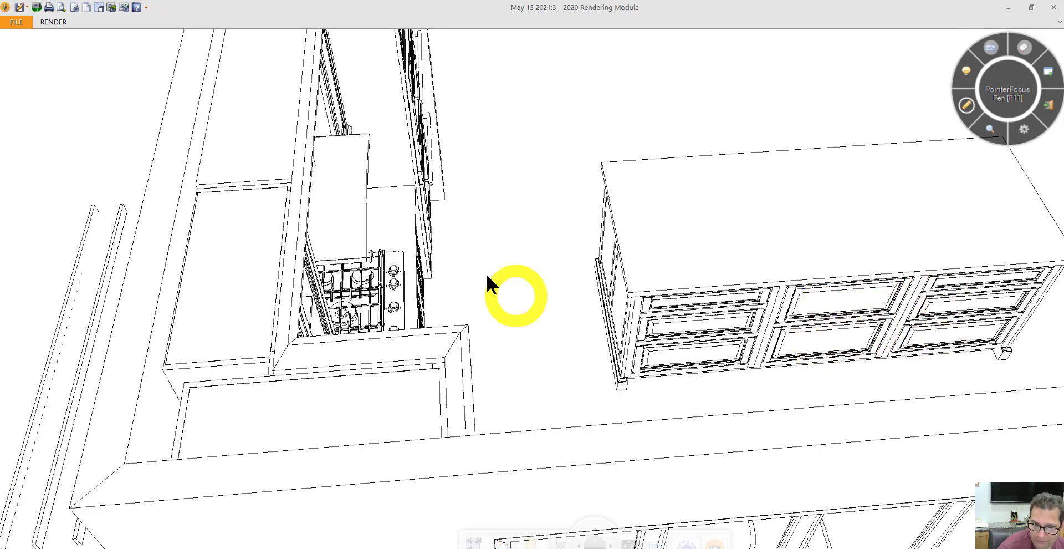
drag(487, 277, 684, 291)
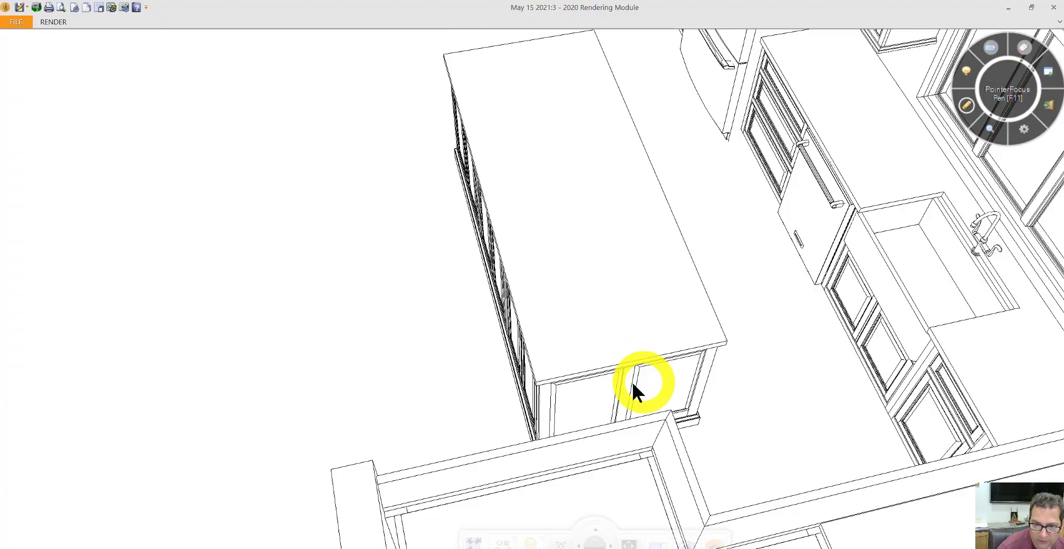
drag(633, 385, 364, 447)
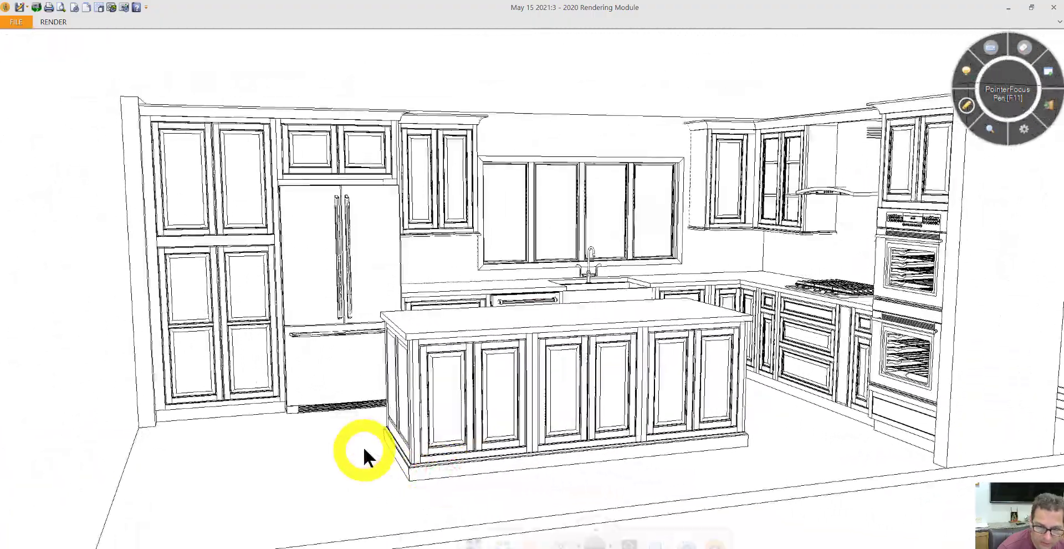
mouse_move(542, 475)
mouse_down()
mouse_move(532, 480)
mouse_move(540, 466)
mouse_up()
drag(495, 408, 686, 355)
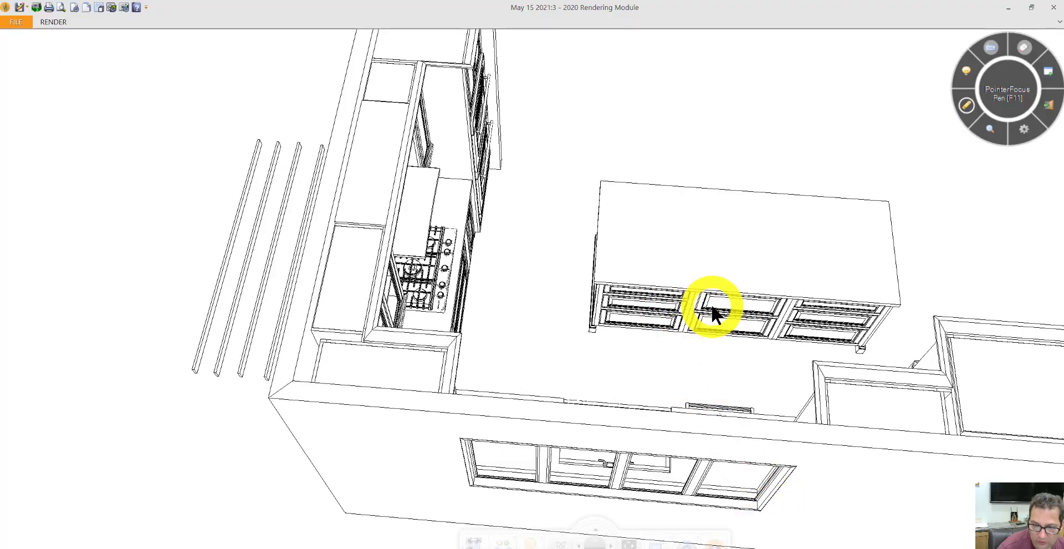
drag(765, 342, 472, 453)
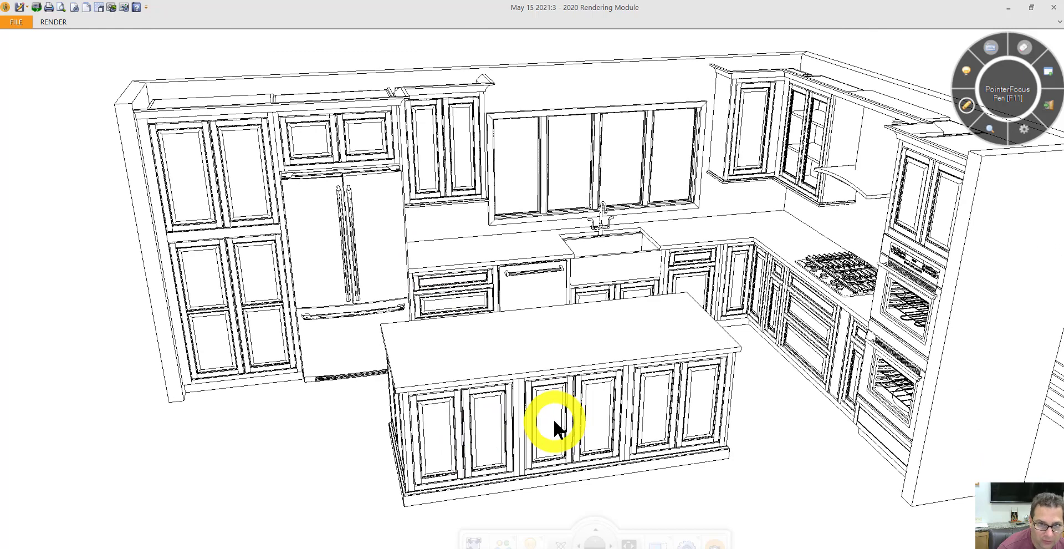
- Inspect the attributes and modifications of the wall cabinet between the refrigerator and the window, then close them
drag(554, 417, 484, 186)
right_click(465, 125)
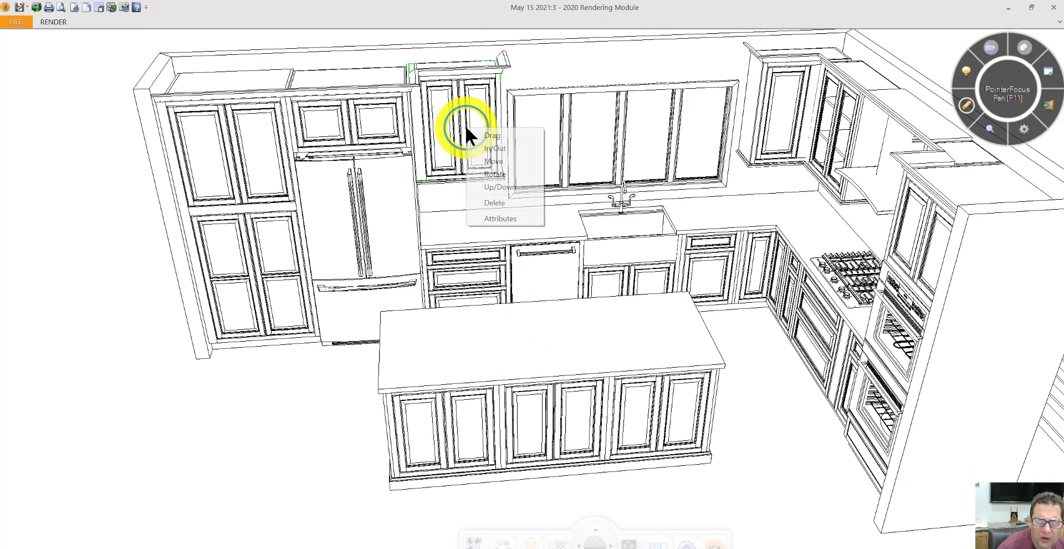
click(499, 219)
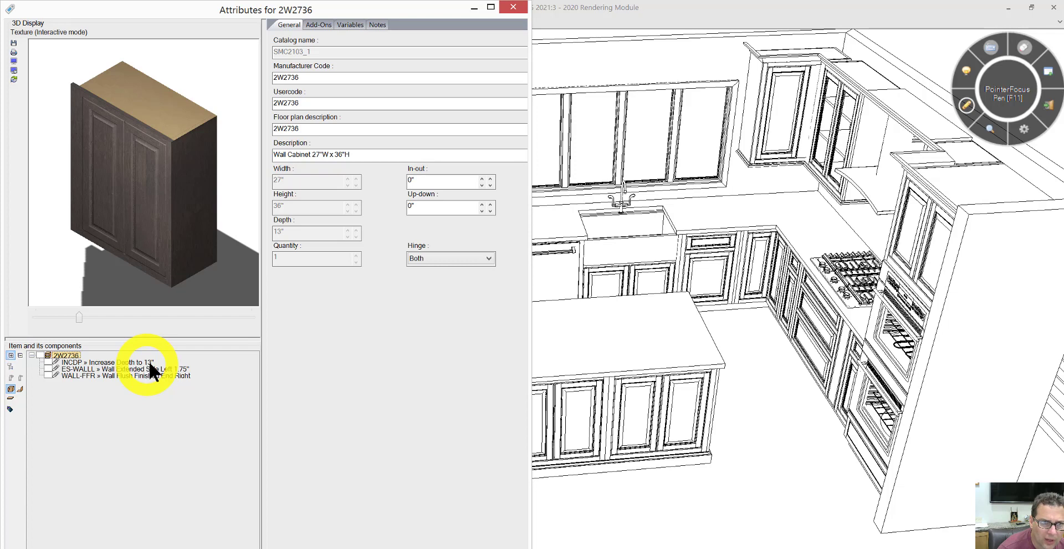
click(507, 11)
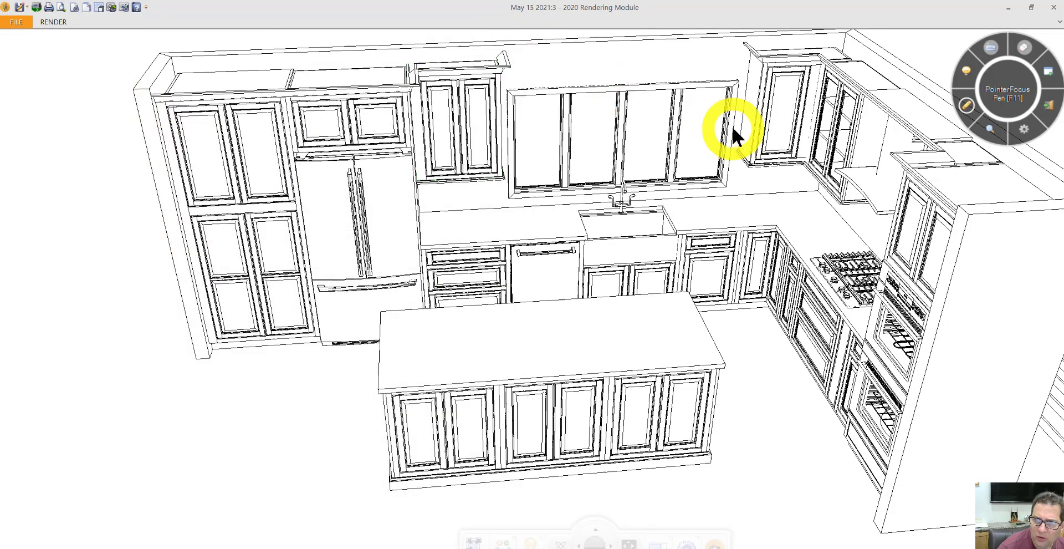
- Inspect the attributes and modifications of the blind corner wall cabinet beside the window, then close them
right_click(764, 131)
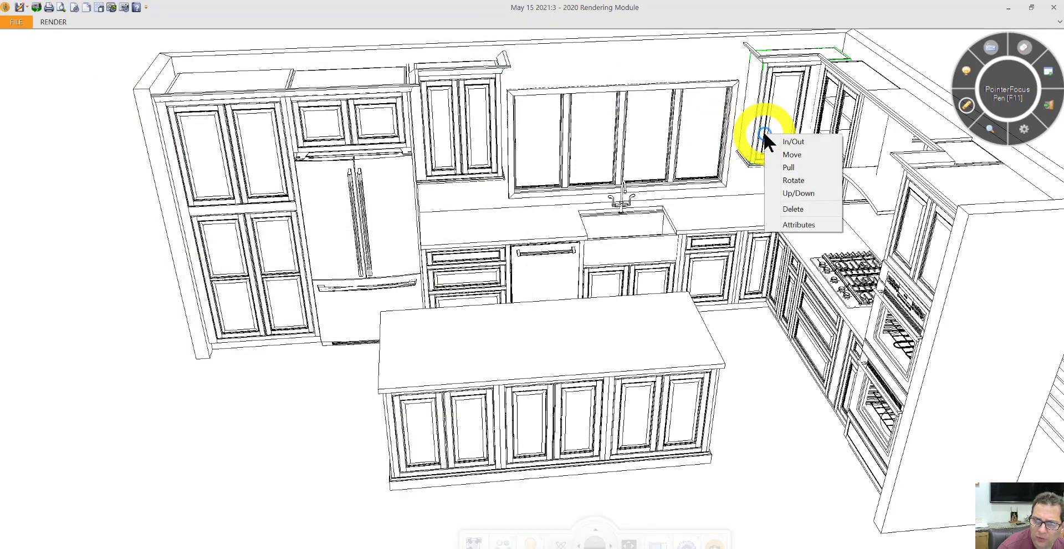
click(796, 222)
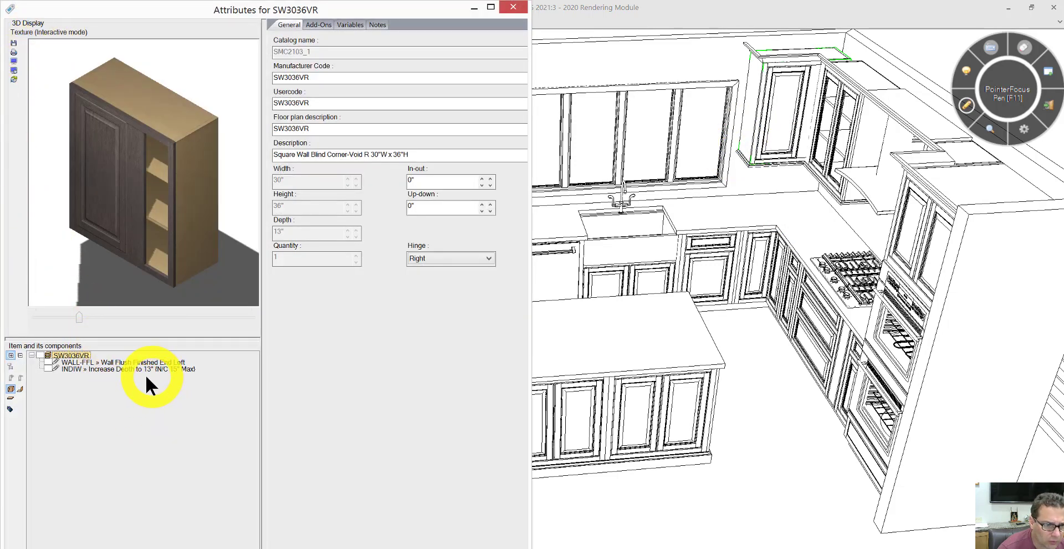
click(511, 7)
- View the kitchen from below, mark red X's on the undersides of two adjoining island cabinets with the pen, and leave pen mode
middle_drag(554, 218, 642, 207)
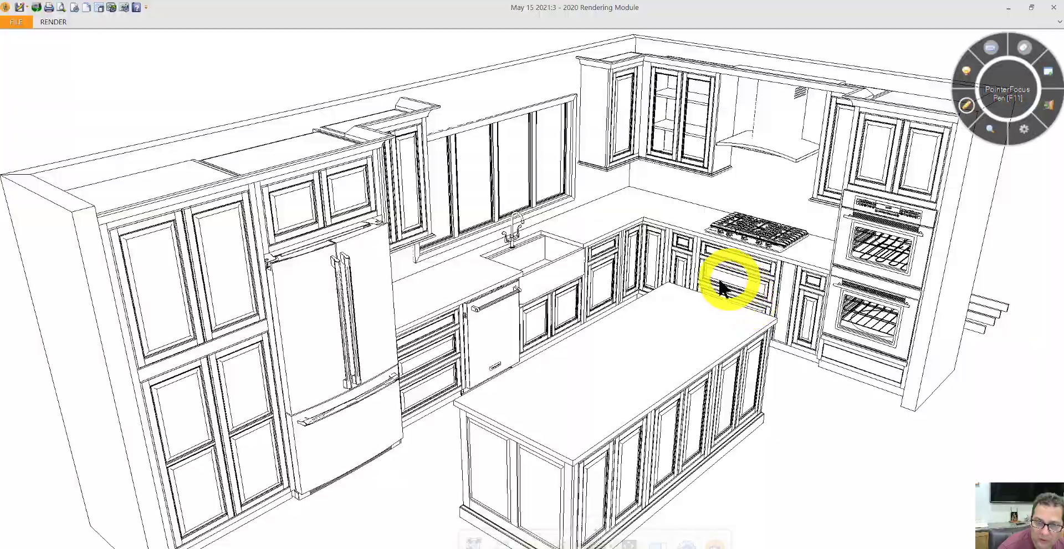
middle_drag(678, 172, 751, 135)
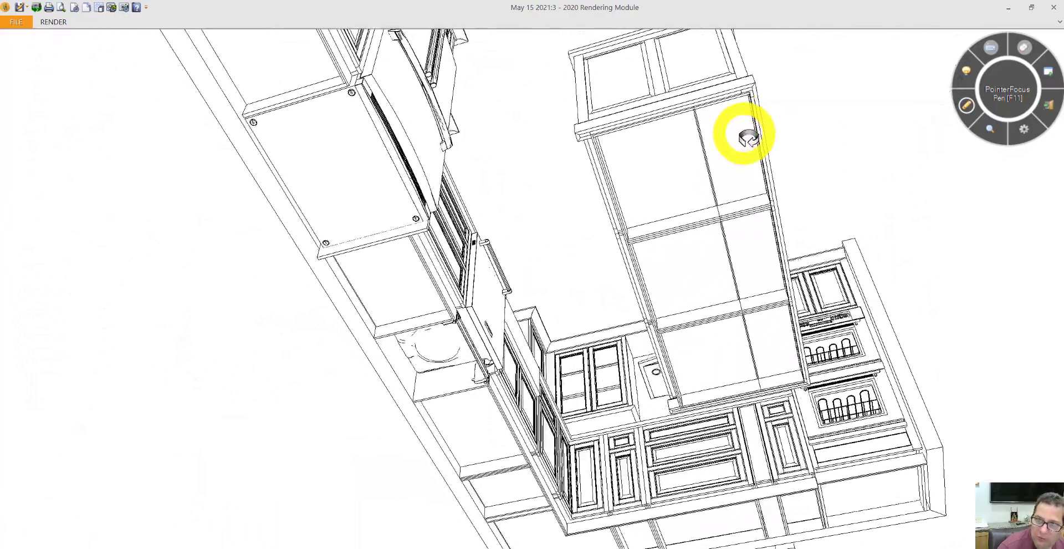
click(966, 105)
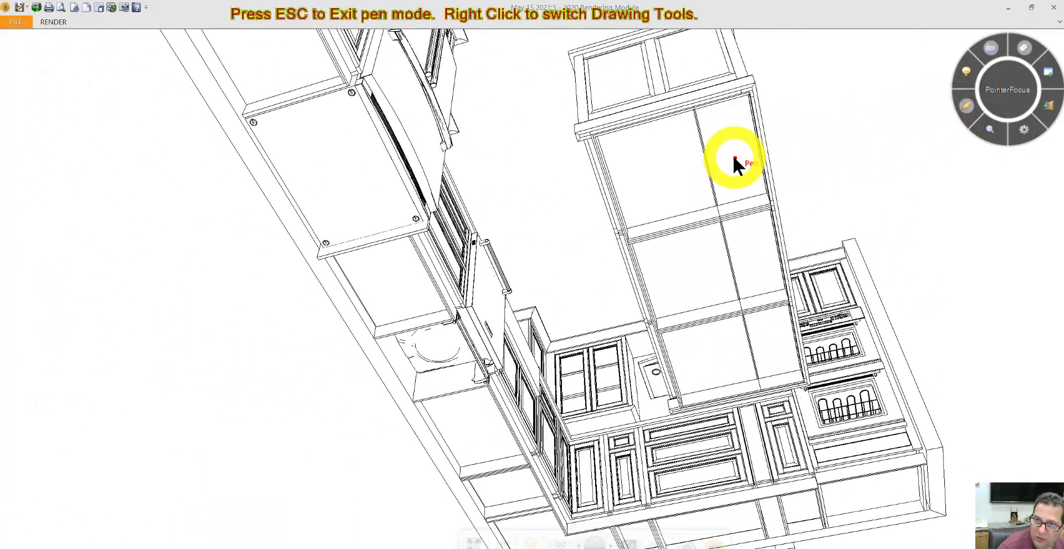
drag(733, 156, 743, 166)
drag(743, 155, 734, 165)
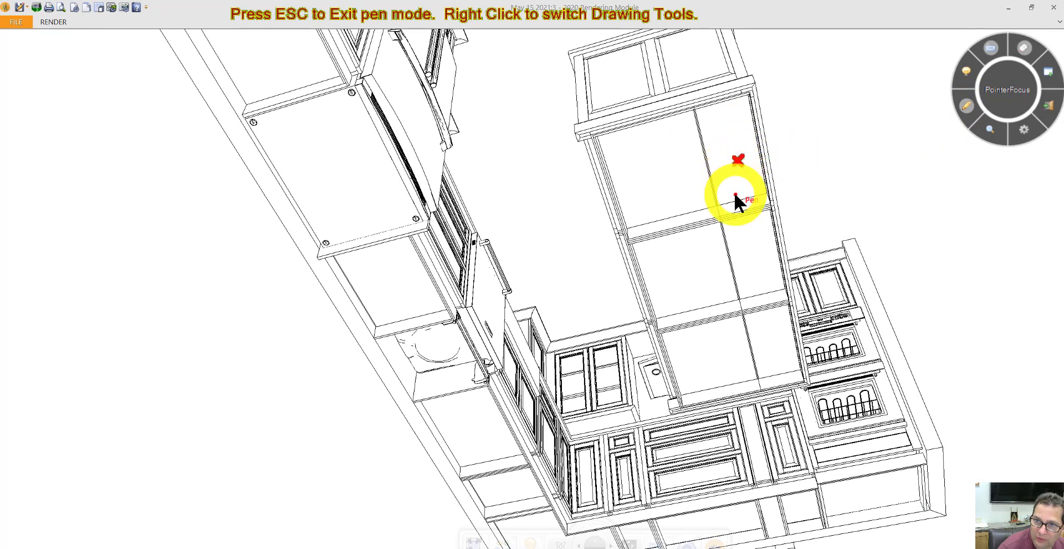
drag(651, 171, 661, 177)
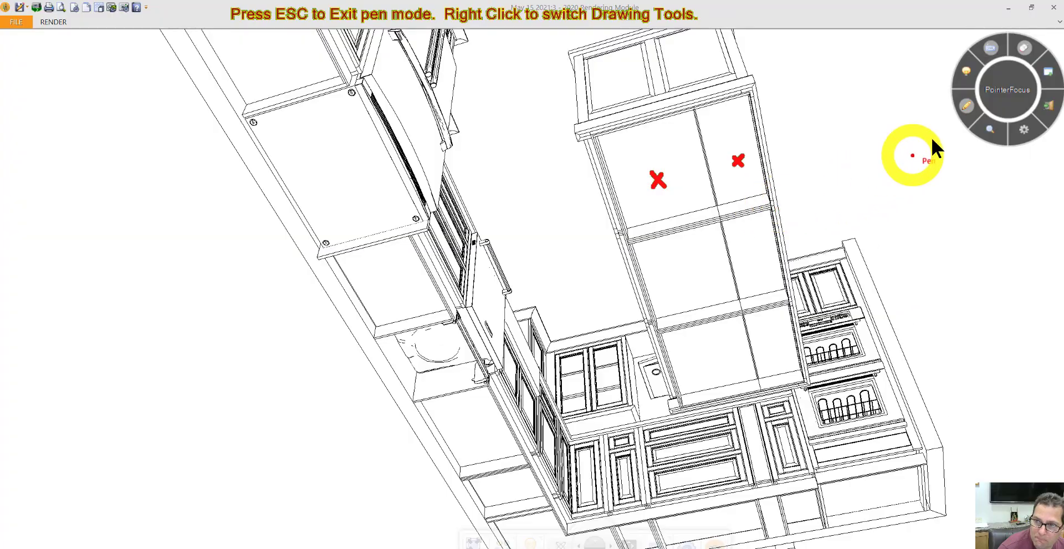
click(967, 105)
- Switch the rendering mode to Color and examine the kitchen from below and from the front
drag(693, 225, 708, 244)
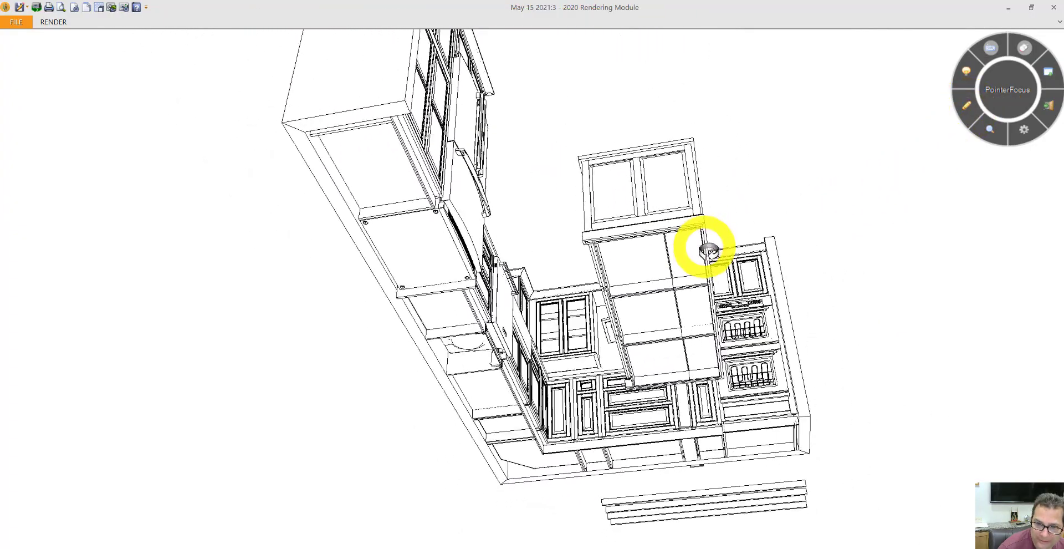
click(688, 541)
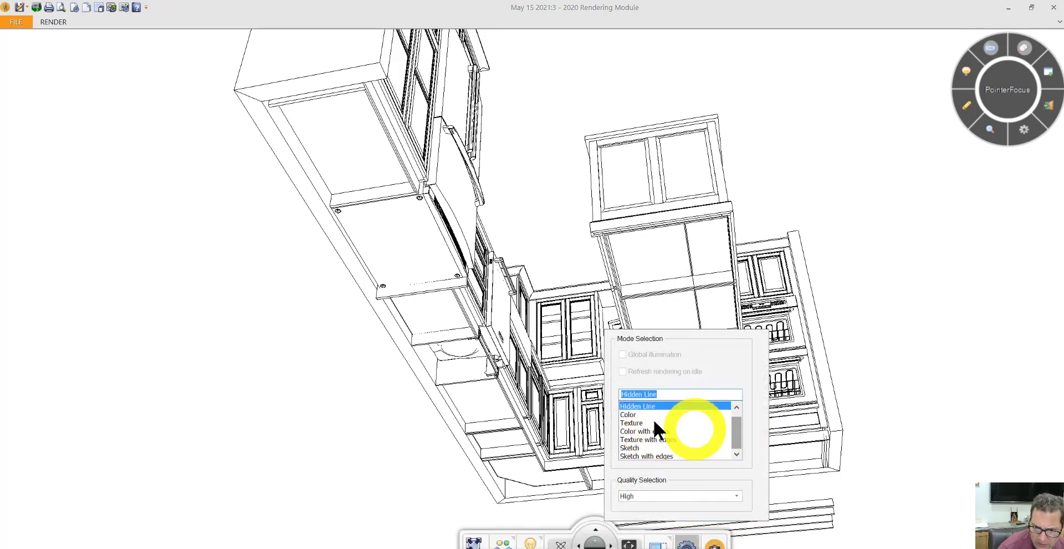
click(629, 415)
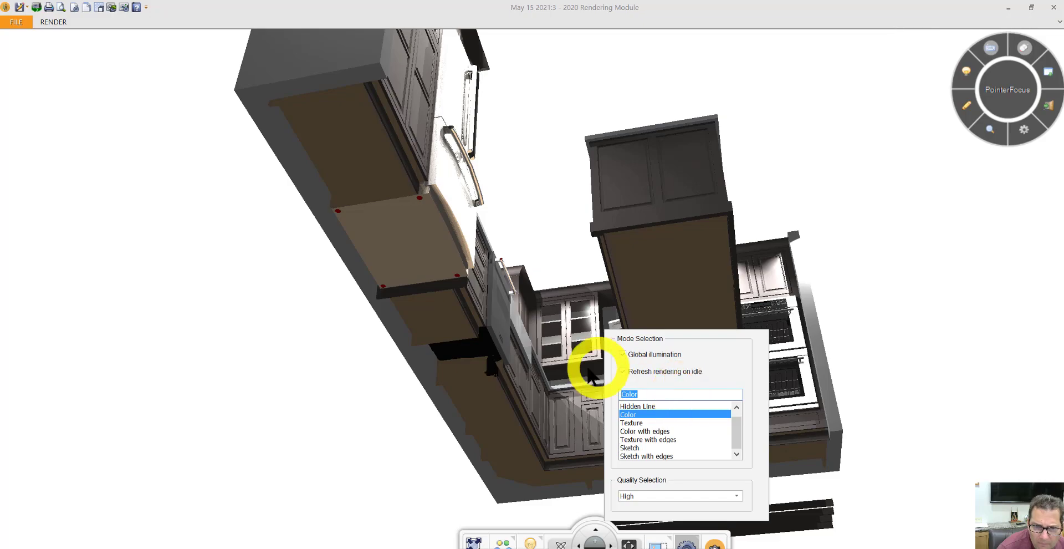
mouse_move(551, 361)
mouse_down()
mouse_move(529, 372)
mouse_move(520, 361)
mouse_move(460, 364)
mouse_move(416, 392)
mouse_move(415, 408)
mouse_up()
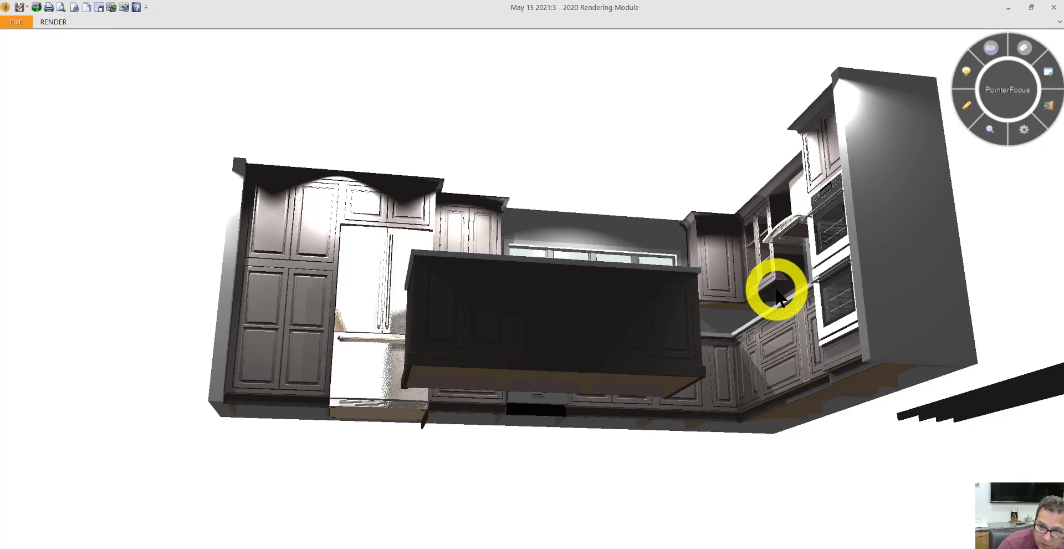
mouse_move(724, 292)
middle_down()
mouse_move(728, 334)
mouse_move(808, 347)
mouse_move(791, 376)
mouse_move(731, 308)
middle_up()
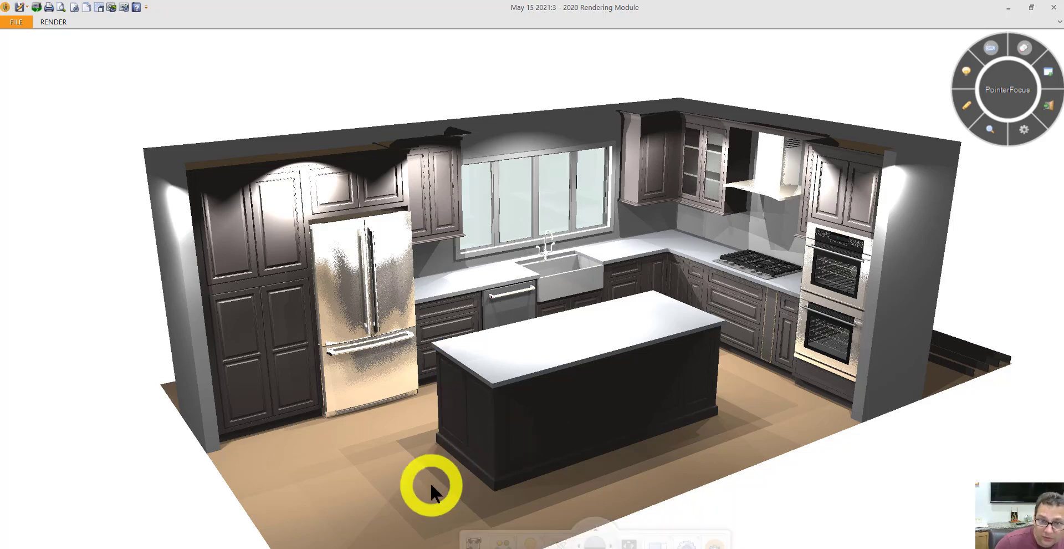
mouse_move(599, 415)
middle_down()
mouse_move(570, 421)
mouse_move(504, 400)
mouse_move(482, 380)
mouse_move(495, 276)
mouse_move(440, 317)
middle_up()
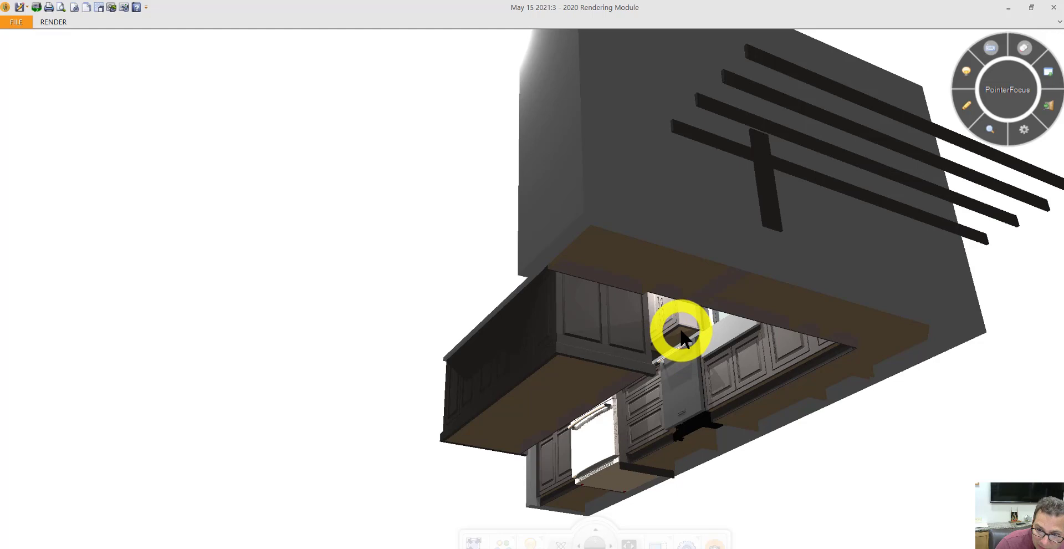
- Return the rendering to Hidden Line mode and view the whole kitchen from above the island's front corner
mouse_move(594, 434)
mouse_down()
mouse_move(642, 423)
mouse_move(694, 440)
mouse_move(758, 502)
mouse_move(729, 539)
mouse_up()
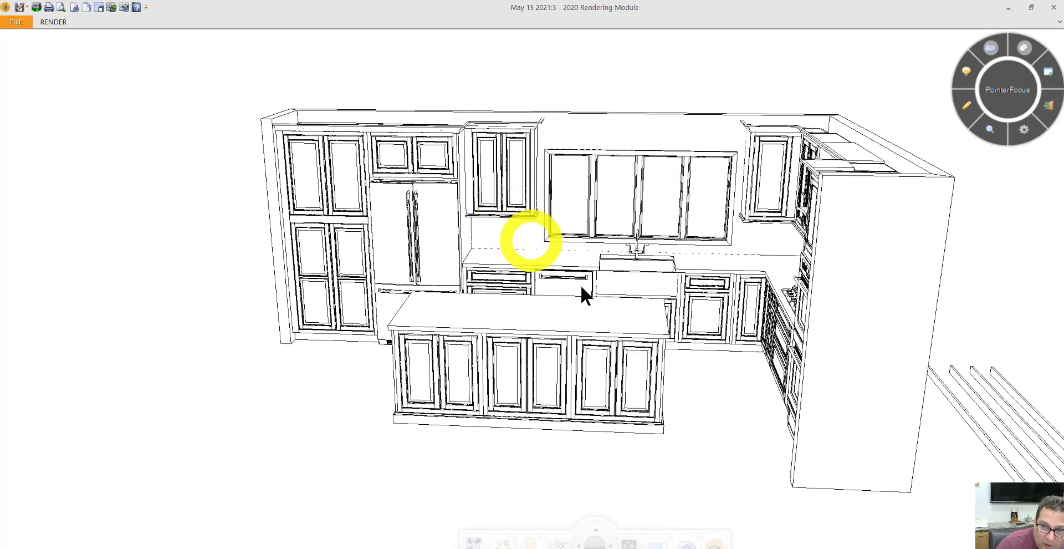
drag(707, 364, 779, 381)
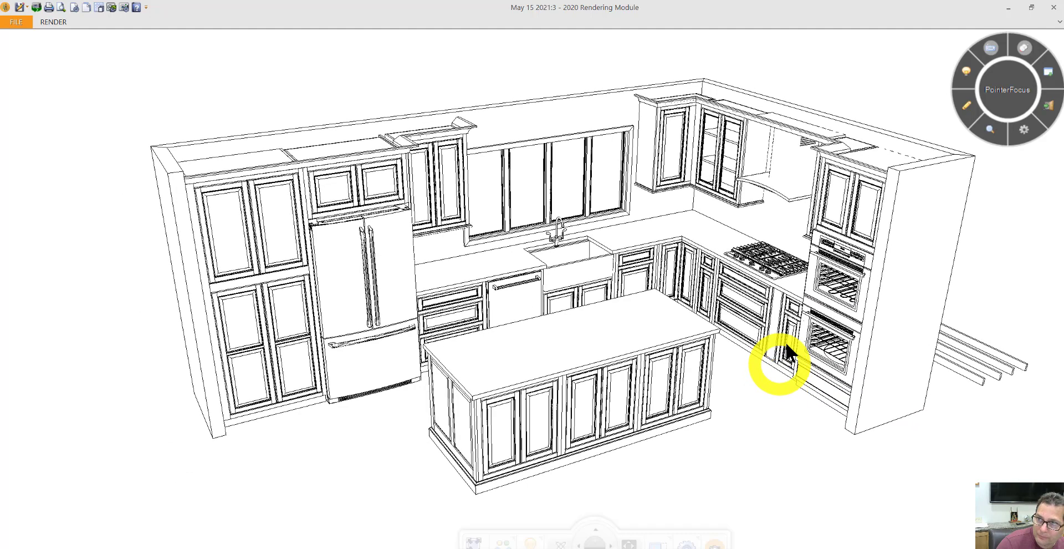